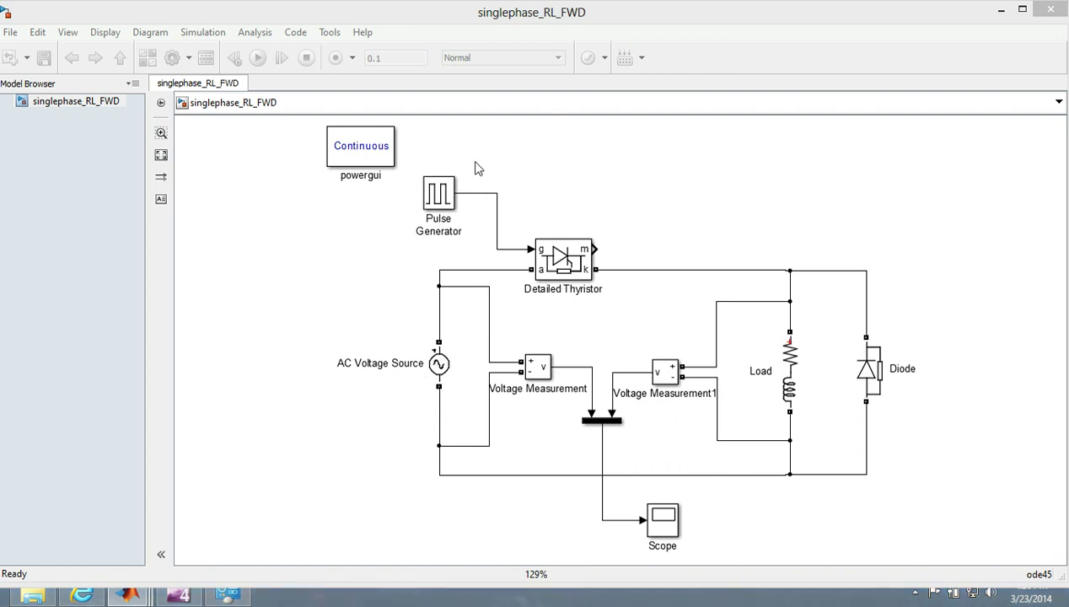
- Inspect the Detailed Thyristor, AC Voltage Source and Load blocks by selecting each in turn
{"action": "left_click", "coordinate": [541, 256]}
{"action": "left_click", "coordinate": [451, 359]}
{"action": "left_click", "coordinate": [585, 265]}
{"action": "left_click", "coordinate": [582, 234]}
{"action": "left_click", "coordinate": [556, 259]}
{"action": "left_click", "coordinate": [603, 261]}
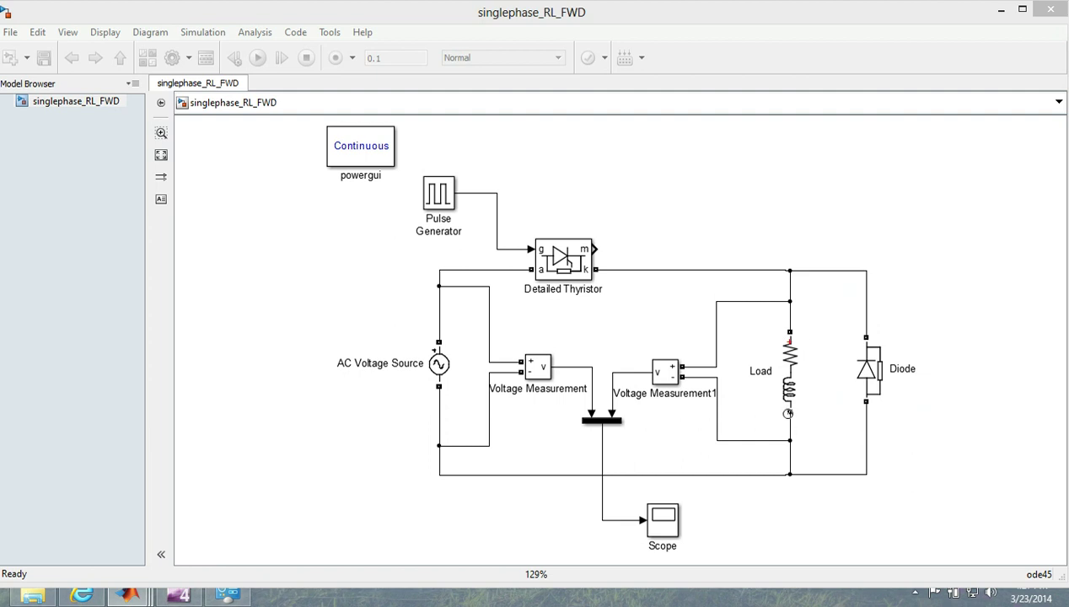
{"action": "left_click", "coordinate": [789, 412]}
{"action": "left_click", "coordinate": [791, 442]}
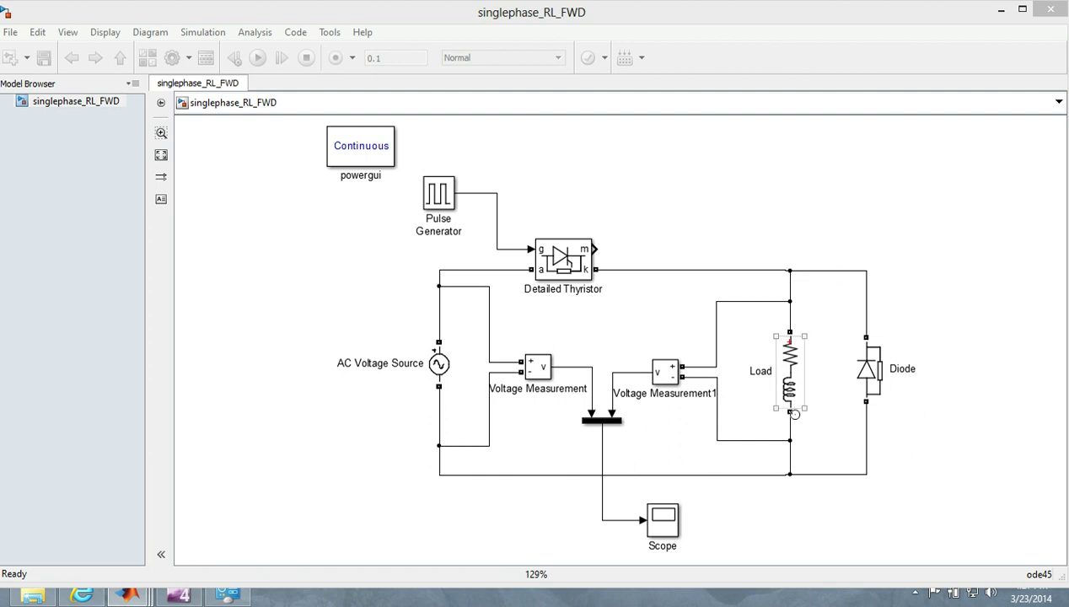
{"action": "left_click", "coordinate": [563, 283]}
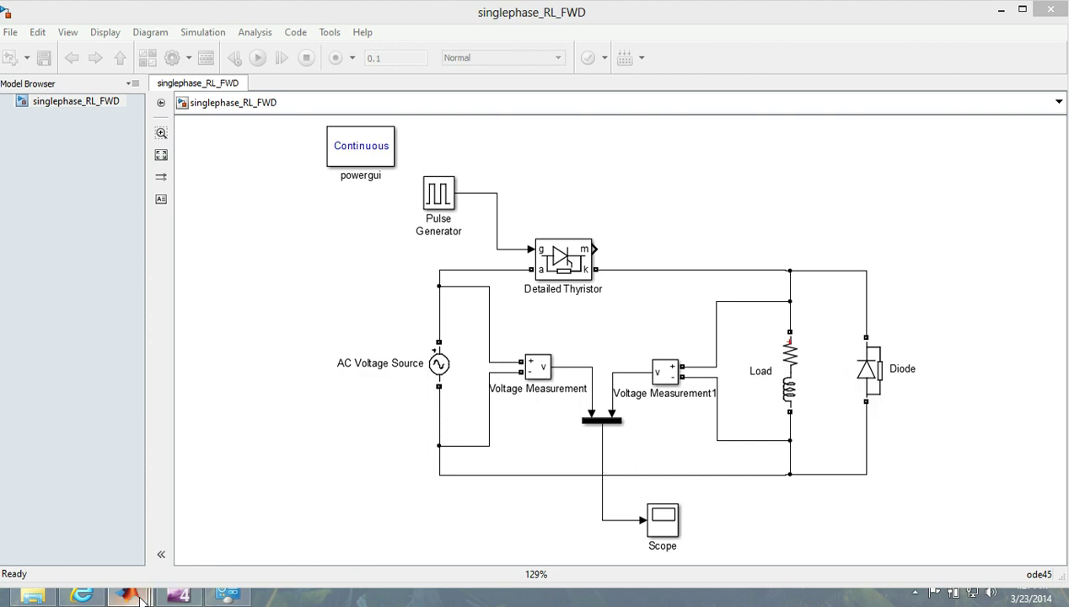
- Open the SimPowerSystems Power Electronics library beside the model and select the Diode block
{"action": "mouse_move", "coordinate": [135, 594]}
{"action": "left_click", "coordinate": [253, 512]}
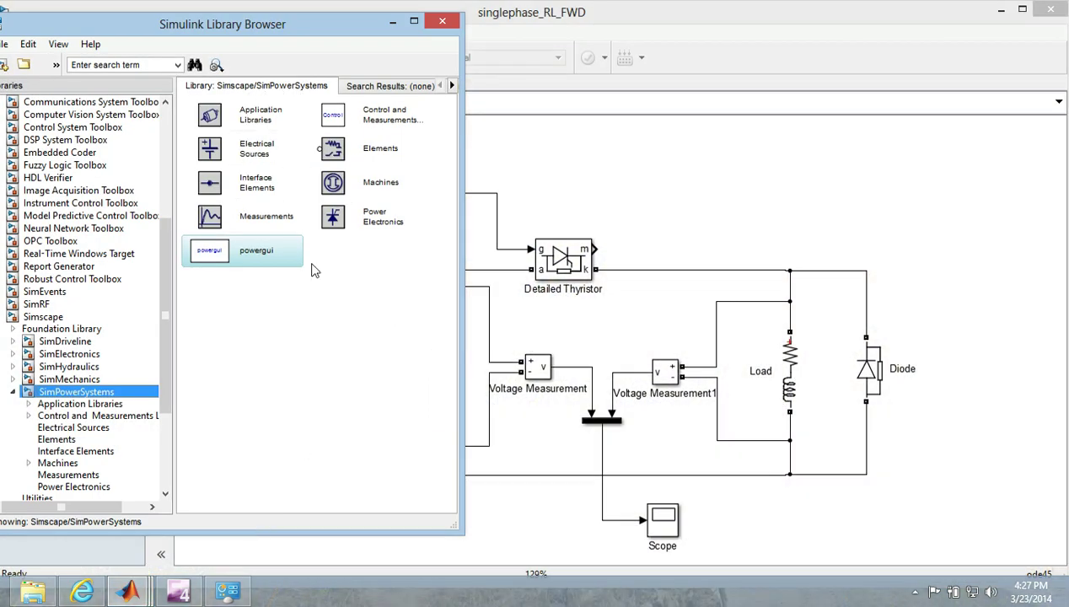
{"action": "left_click", "coordinate": [341, 285]}
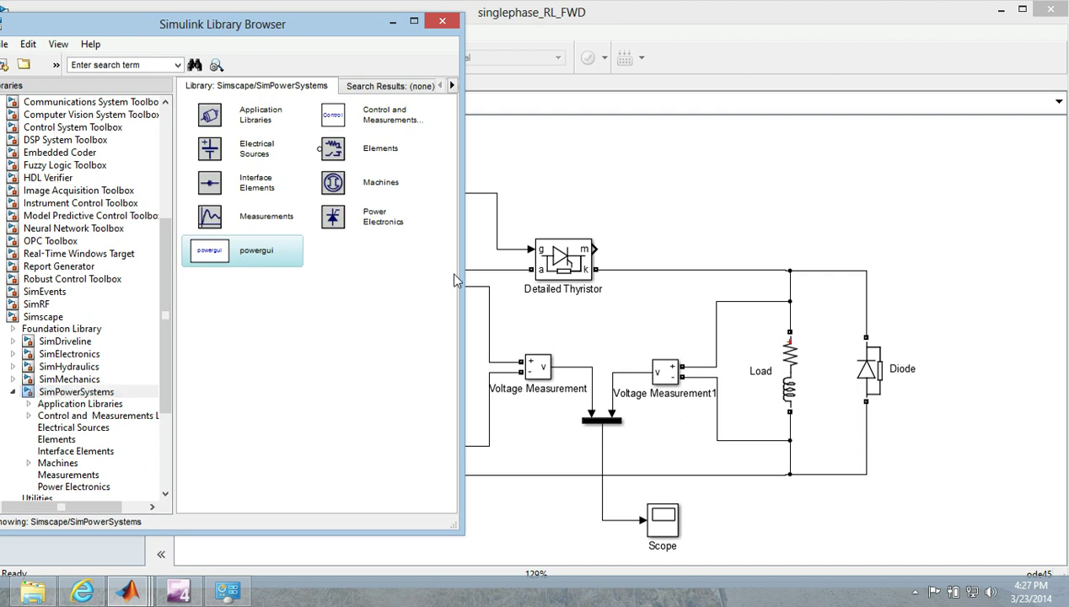
{"action": "double_click", "coordinate": [348, 213]}
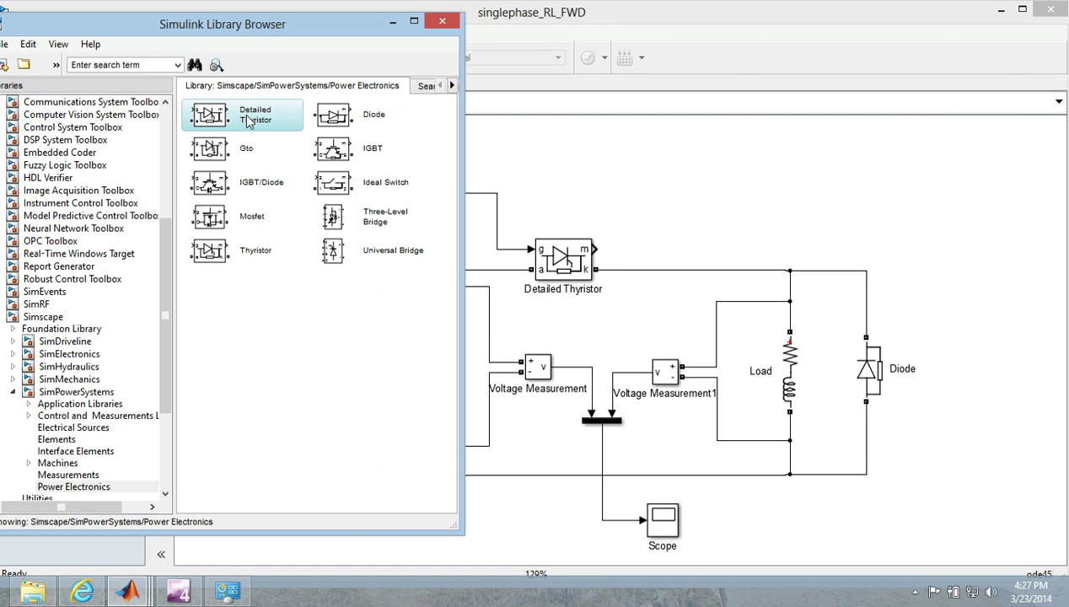
{"action": "left_click_drag", "start_coordinate": [463, 134], "coordinate": [351, 150]}
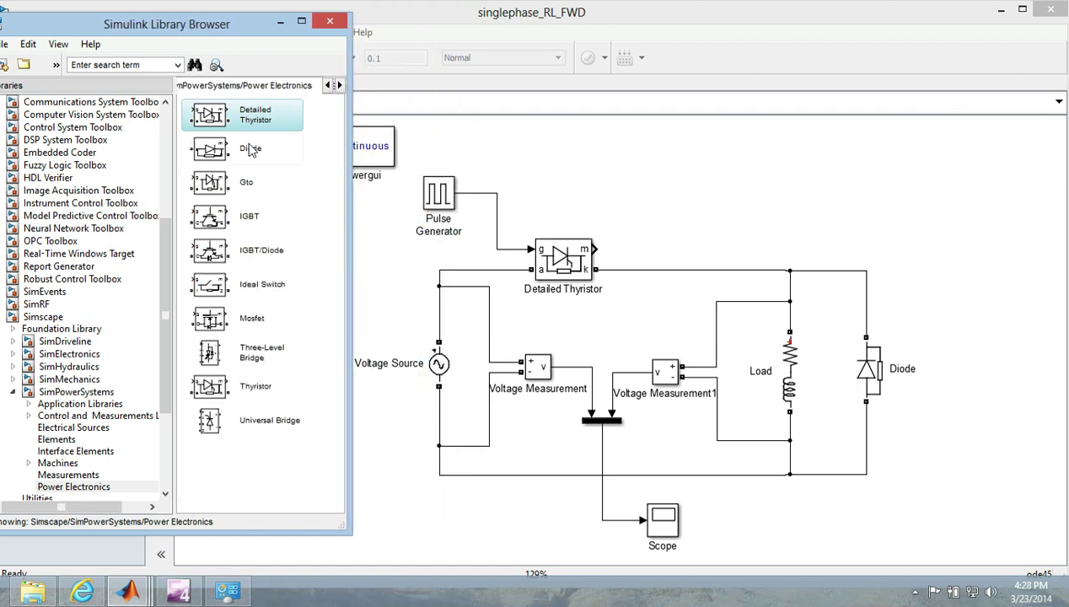
{"action": "left_click", "coordinate": [880, 379]}
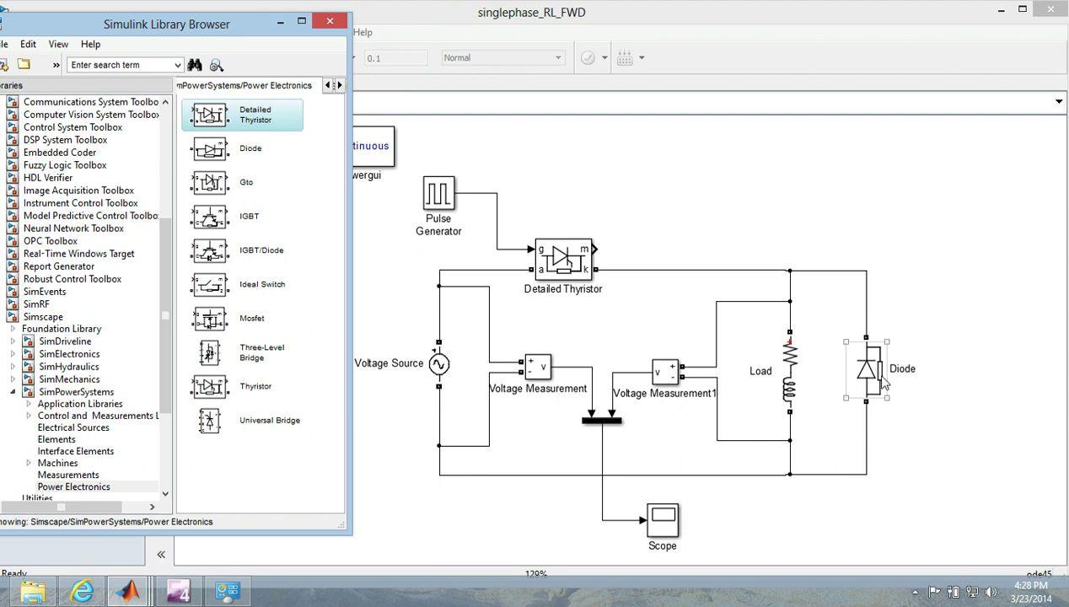
{"action": "left_click", "coordinate": [890, 361]}
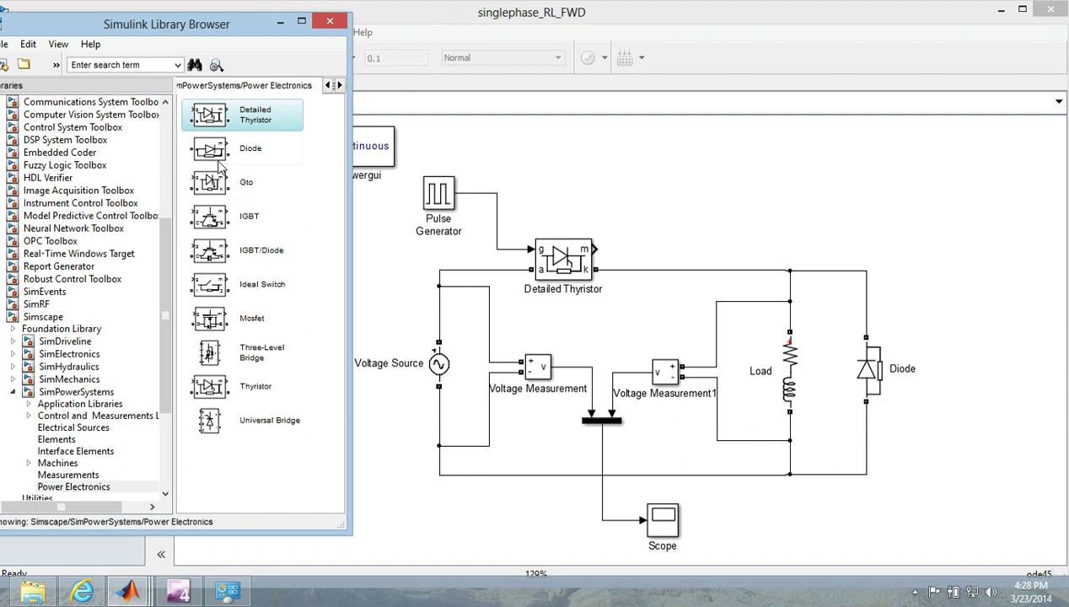
{"action": "left_click", "coordinate": [880, 347]}
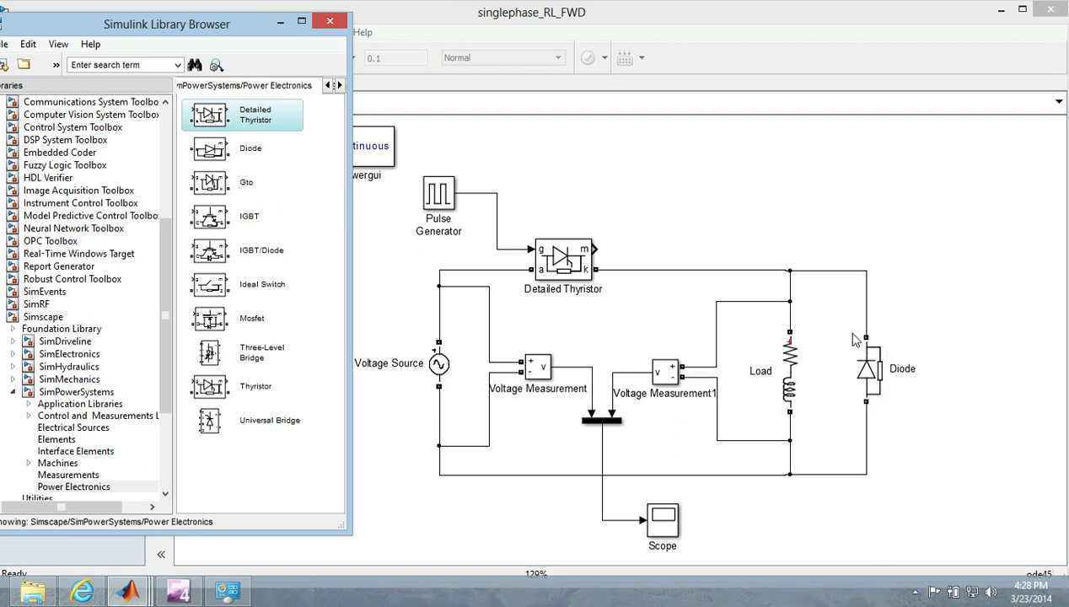
- Review the Diode parameters (Ron 0.001, Vf 0, snubber 500 Ω, 250e-9 F) and close them
{"action": "double_click", "coordinate": [877, 368]}
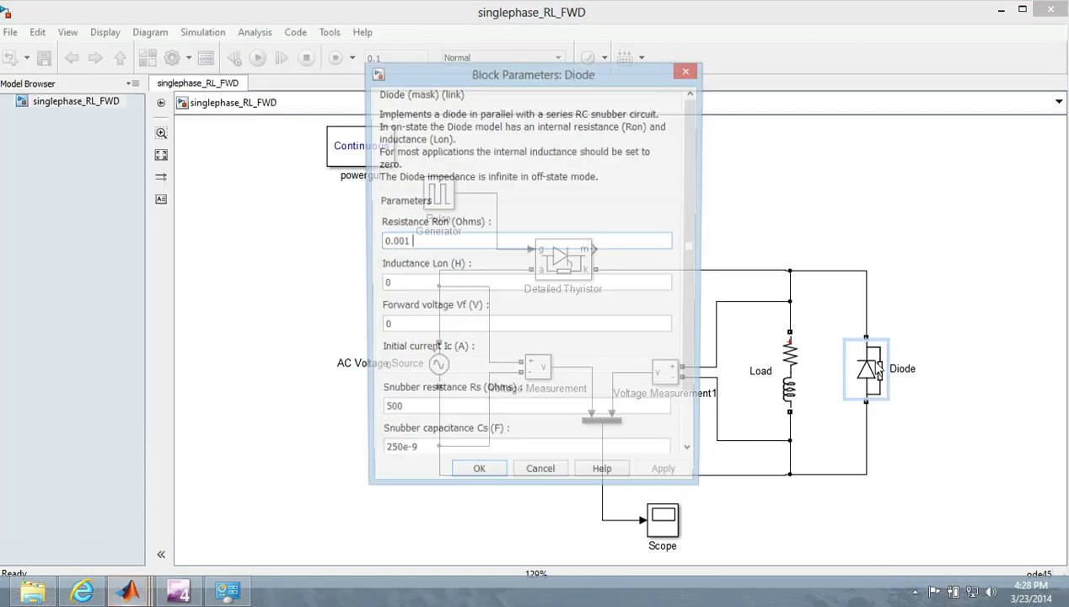
{"action": "left_click", "coordinate": [495, 243]}
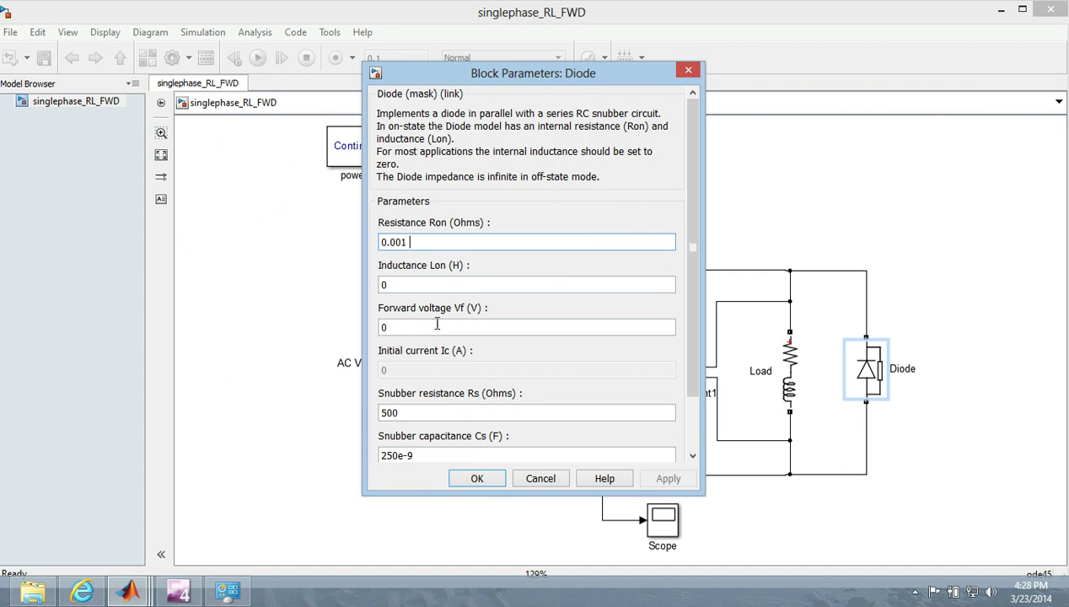
{"action": "left_click_drag", "start_coordinate": [688, 263], "coordinate": [691, 368]}
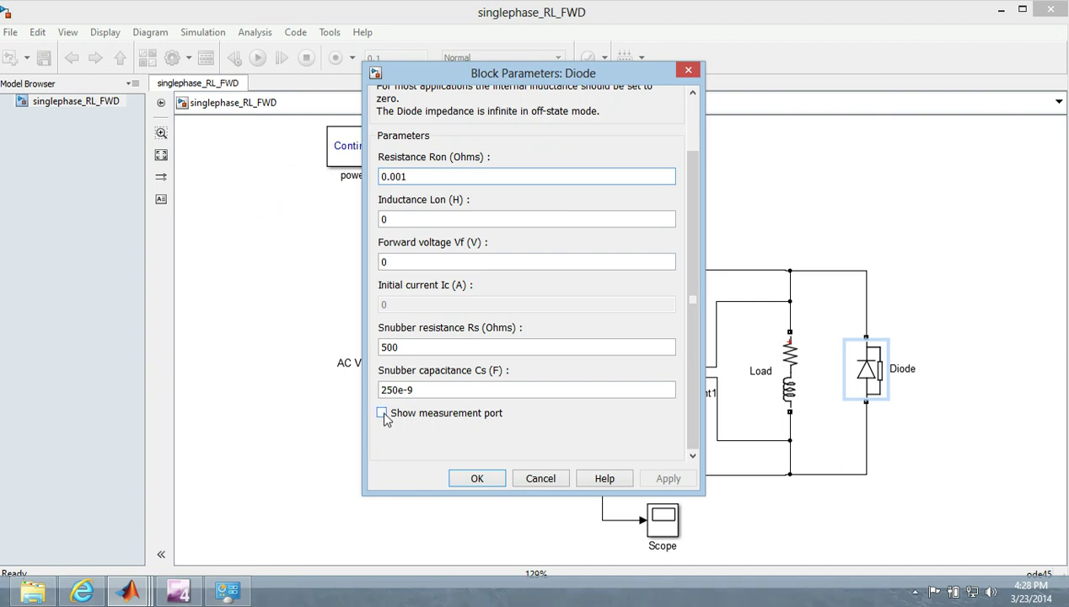
{"action": "left_click", "coordinate": [474, 478]}
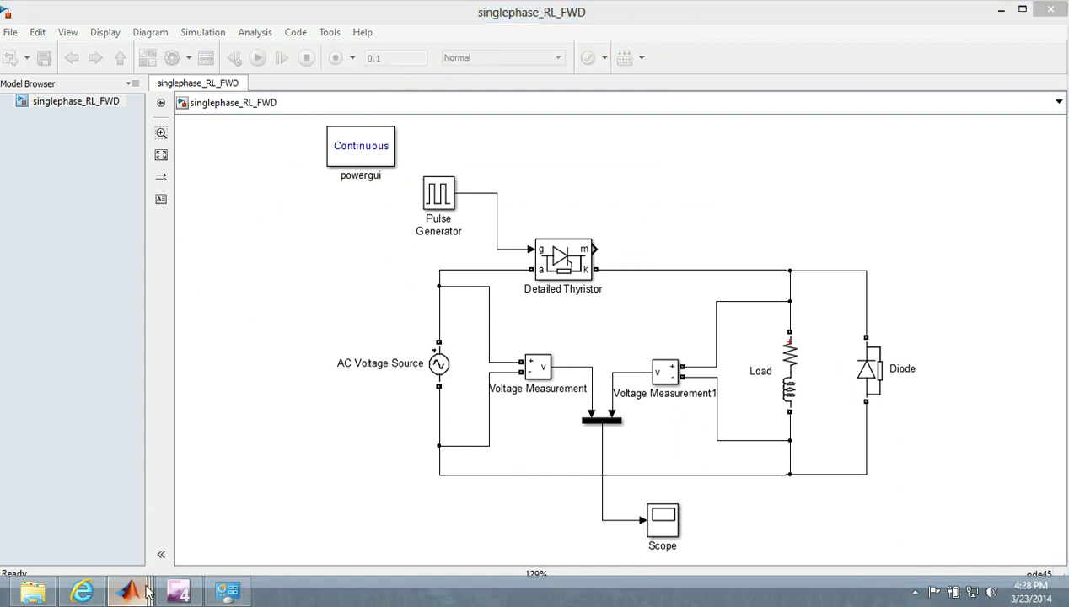
{"action": "mouse_move", "coordinate": [128, 590]}
{"action": "left_click", "coordinate": [293, 489]}
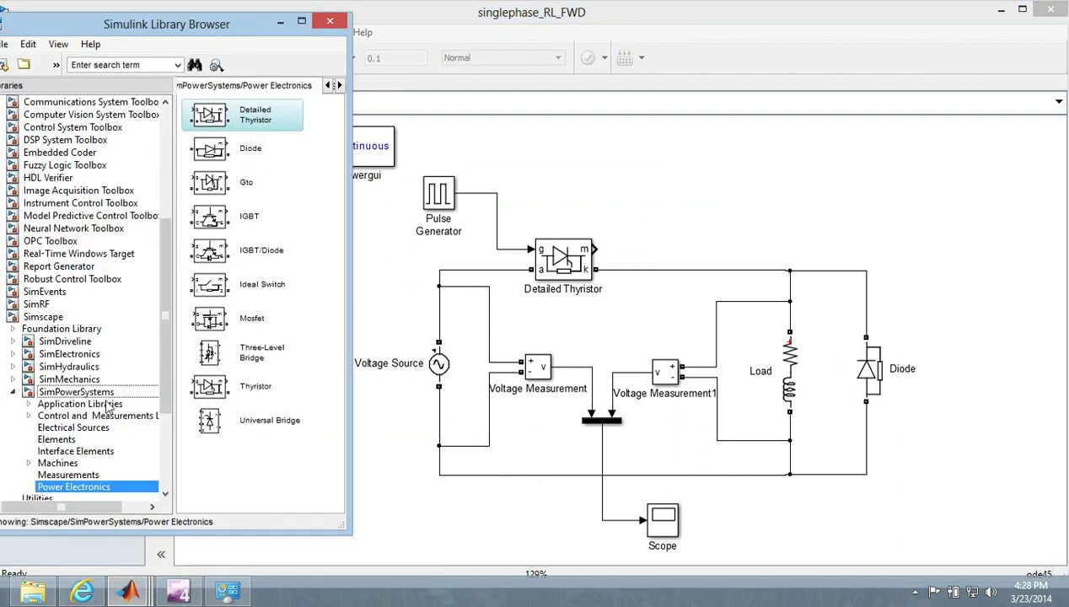
{"action": "left_click", "coordinate": [80, 440]}
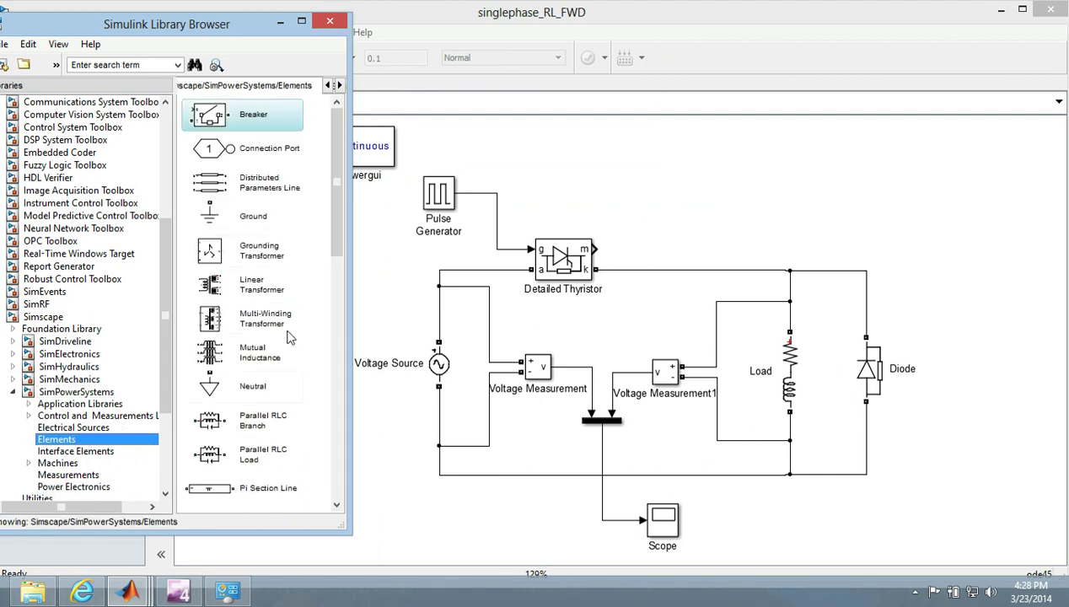
{"action": "left_click_drag", "start_coordinate": [337, 171], "coordinate": [338, 246]}
{"action": "left_click", "coordinate": [253, 361]}
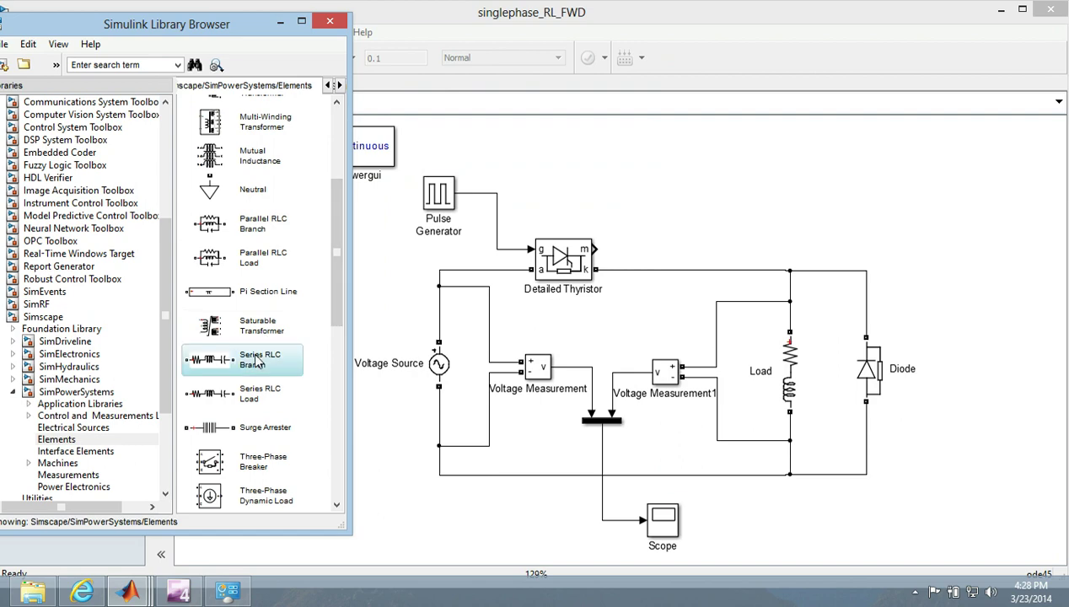
{"action": "left_click_drag", "start_coordinate": [255, 361], "coordinate": [643, 171]}
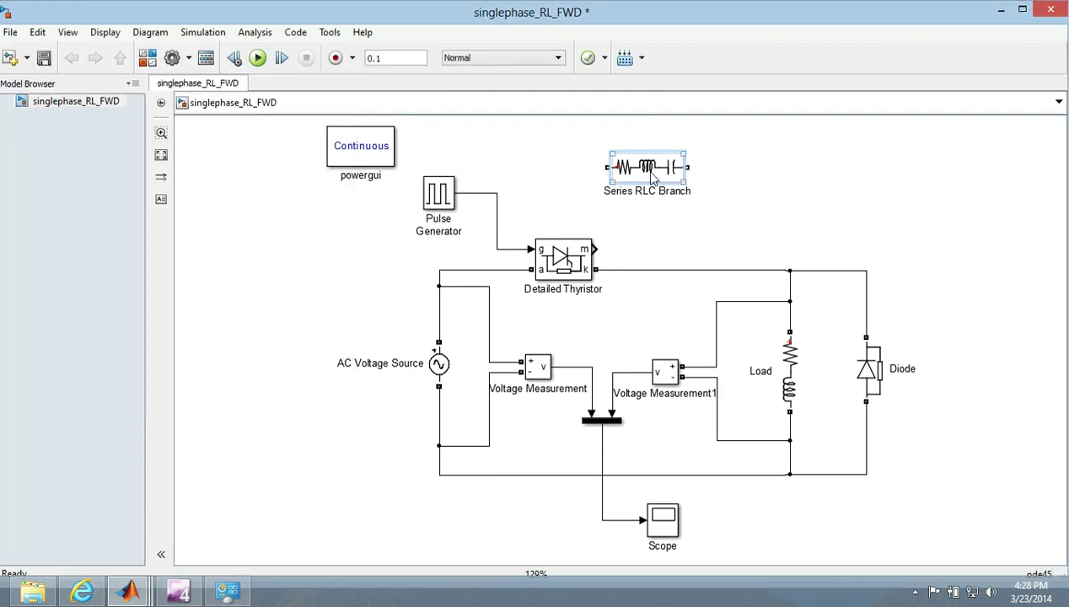
{"action": "double_click", "coordinate": [647, 174]}
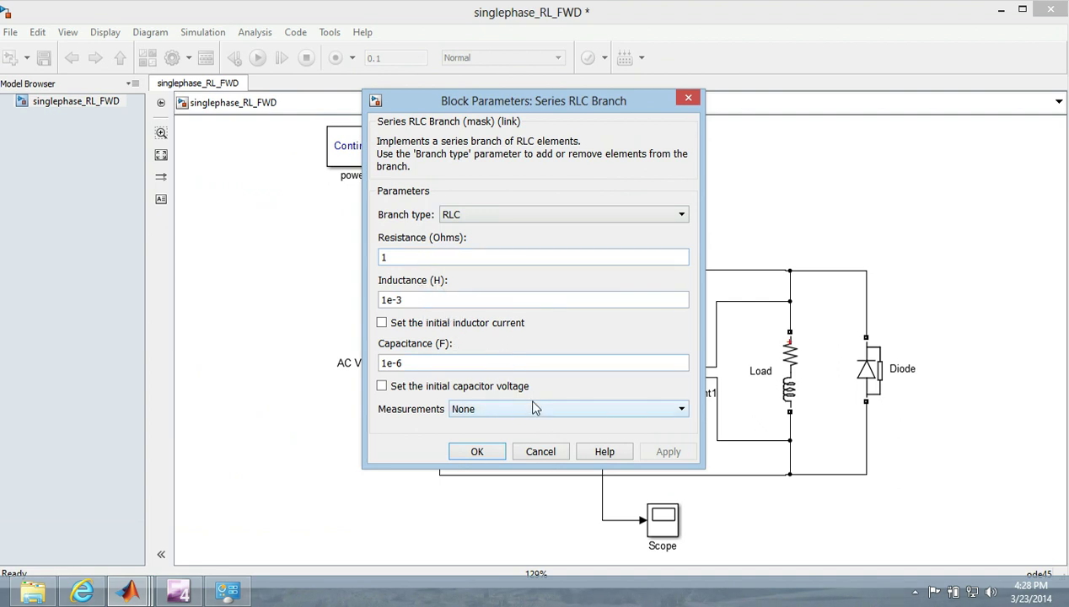
{"action": "left_click", "coordinate": [508, 215]}
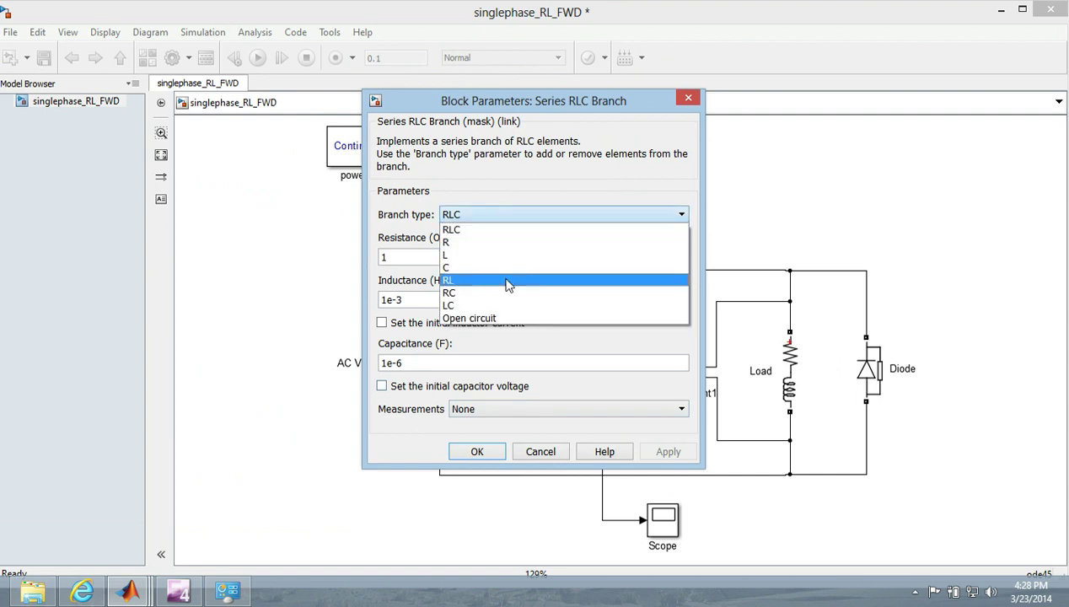
{"action": "left_click", "coordinate": [507, 282]}
{"action": "left_click", "coordinate": [478, 387]}
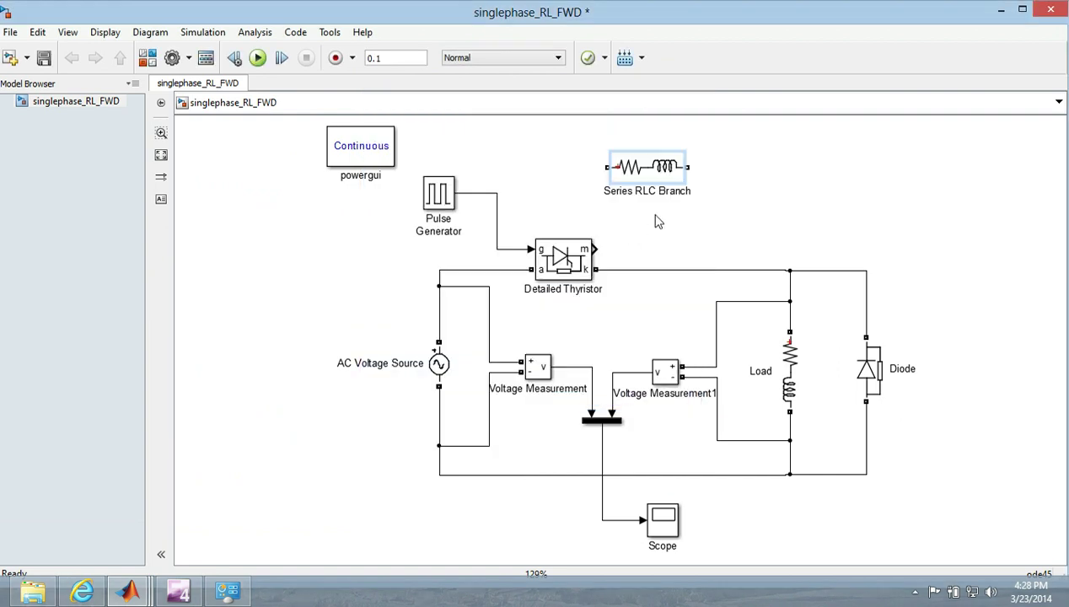
{"action": "left_click", "coordinate": [628, 160]}
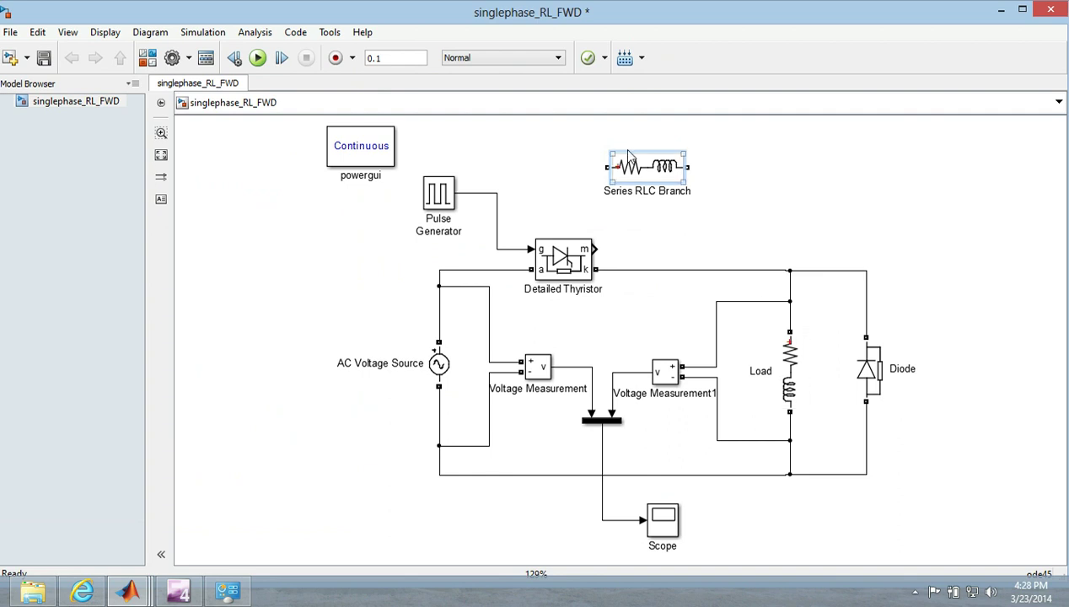
{"action": "right_click", "coordinate": [661, 177]}
{"action": "mouse_move", "coordinate": [700, 218]}
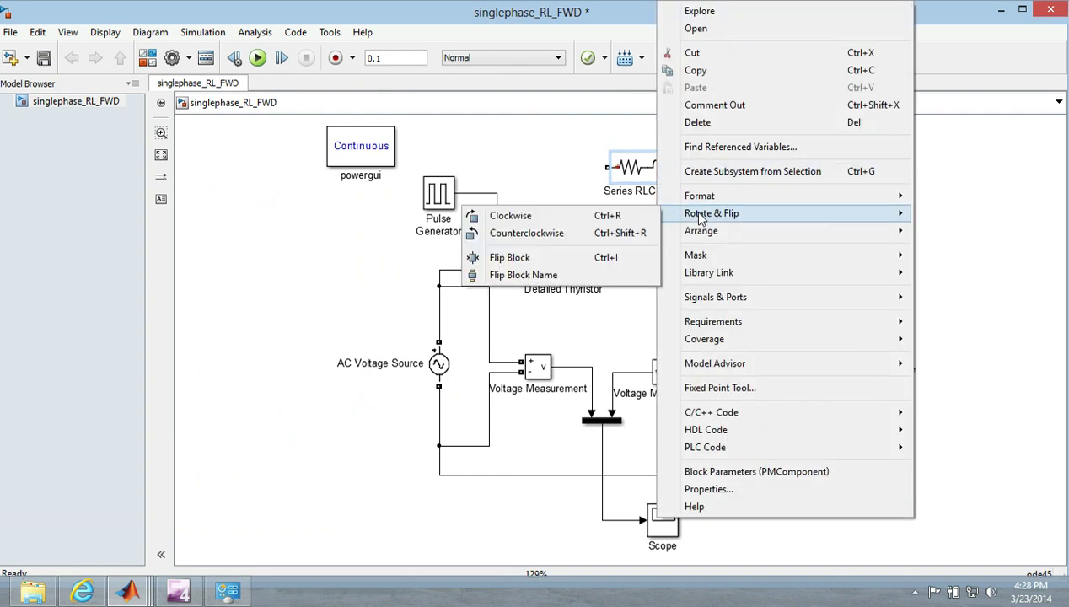
{"action": "left_click", "coordinate": [541, 235]}
{"action": "left_click", "coordinate": [796, 177]}
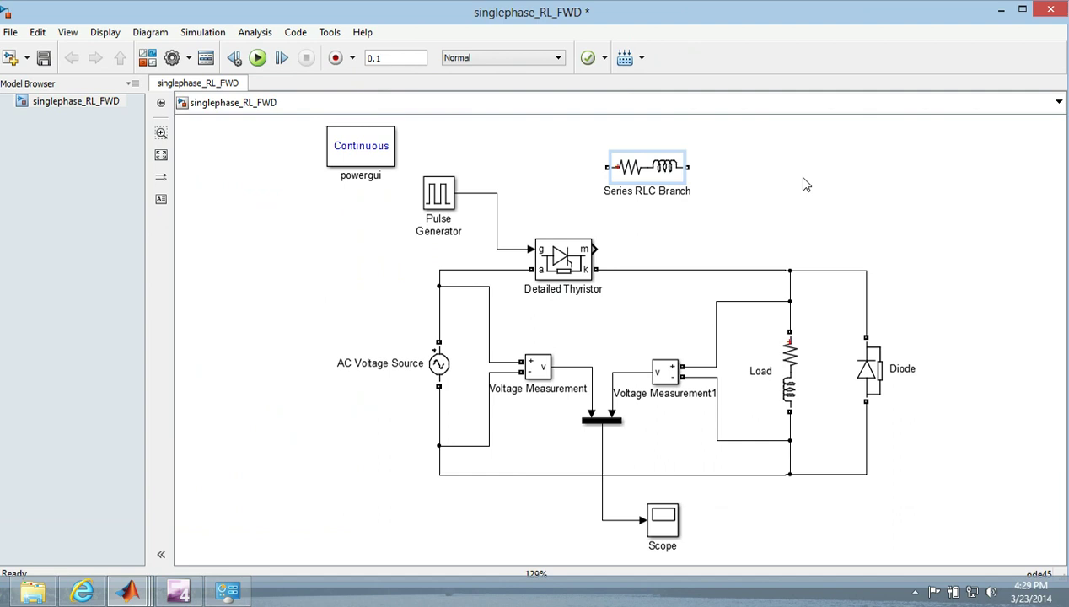
{"action": "key", "text": "ctrl+r"}
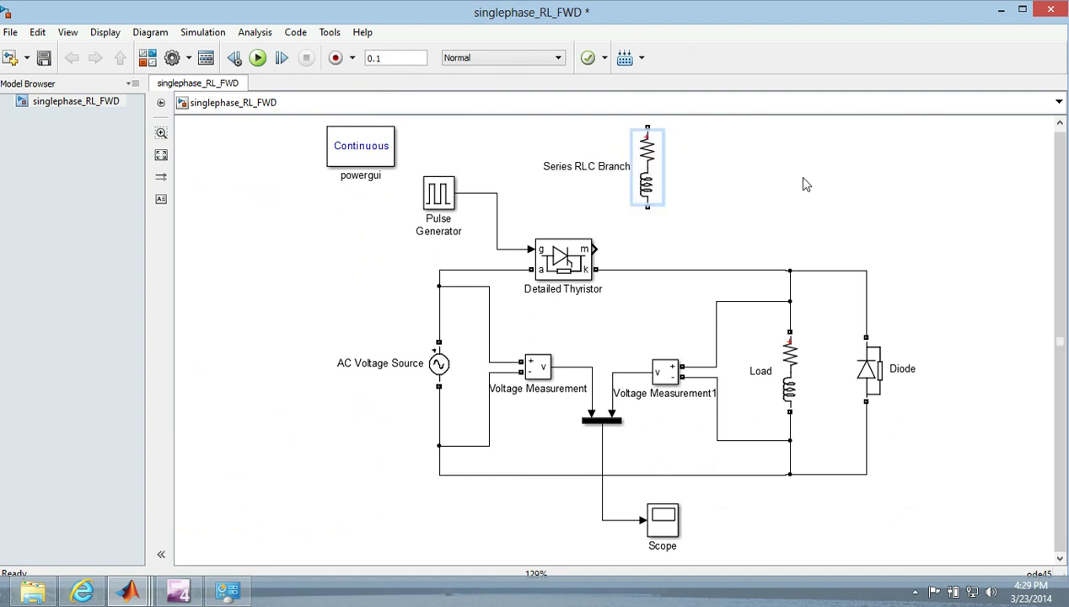
{"action": "key", "text": "Delete"}
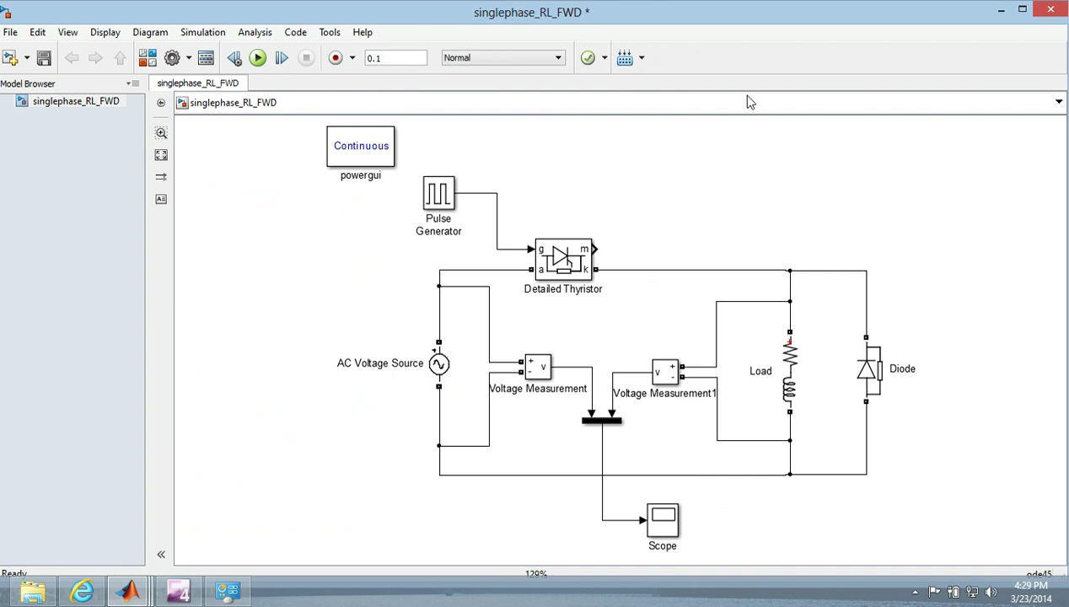
{"action": "left_click", "coordinate": [787, 360]}
{"action": "double_click", "coordinate": [787, 361]}
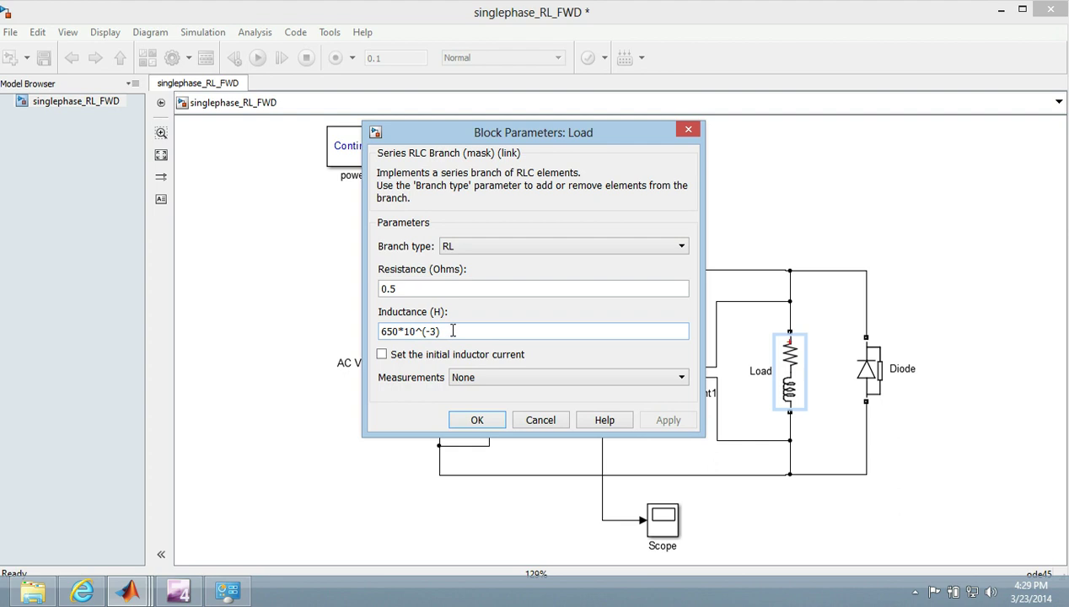
{"action": "left_click", "coordinate": [477, 420]}
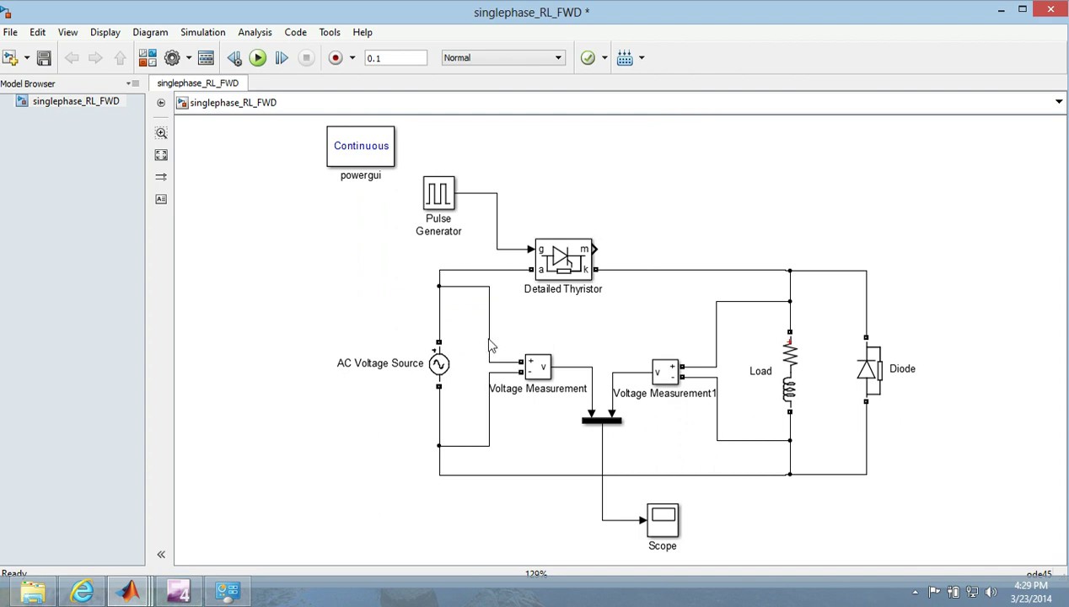
{"action": "left_click", "coordinate": [439, 368]}
{"action": "double_click", "coordinate": [439, 367]}
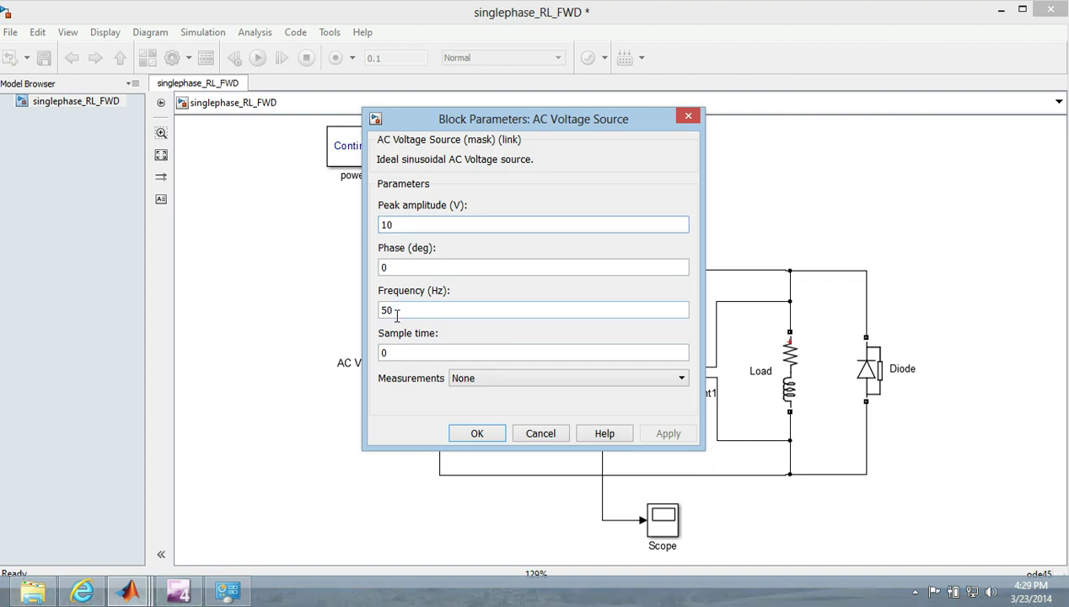
{"action": "left_click", "coordinate": [476, 433]}
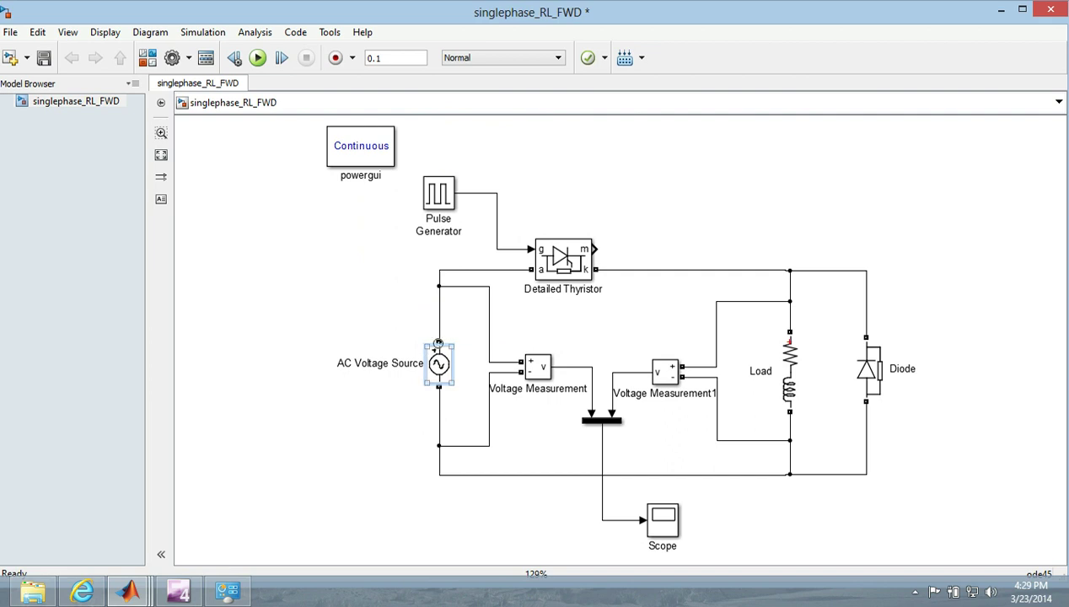
- Fix the Pulse Generator phase delay to 1/50*(45/360) for 45° firing and apply it
{"action": "double_click", "coordinate": [440, 194]}
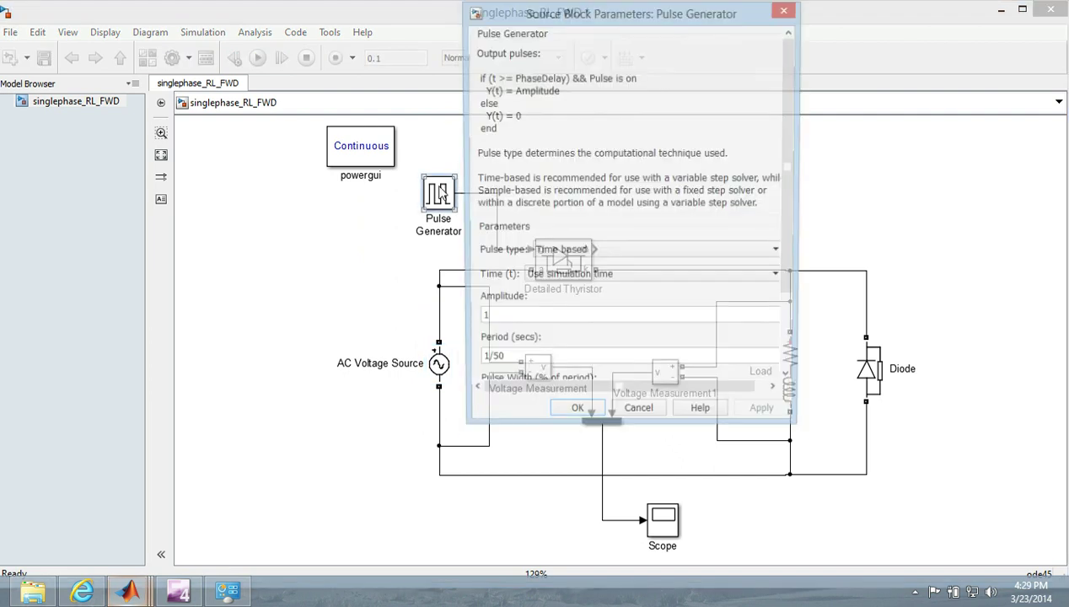
{"action": "left_click_drag", "start_coordinate": [789, 118], "coordinate": [792, 207]}
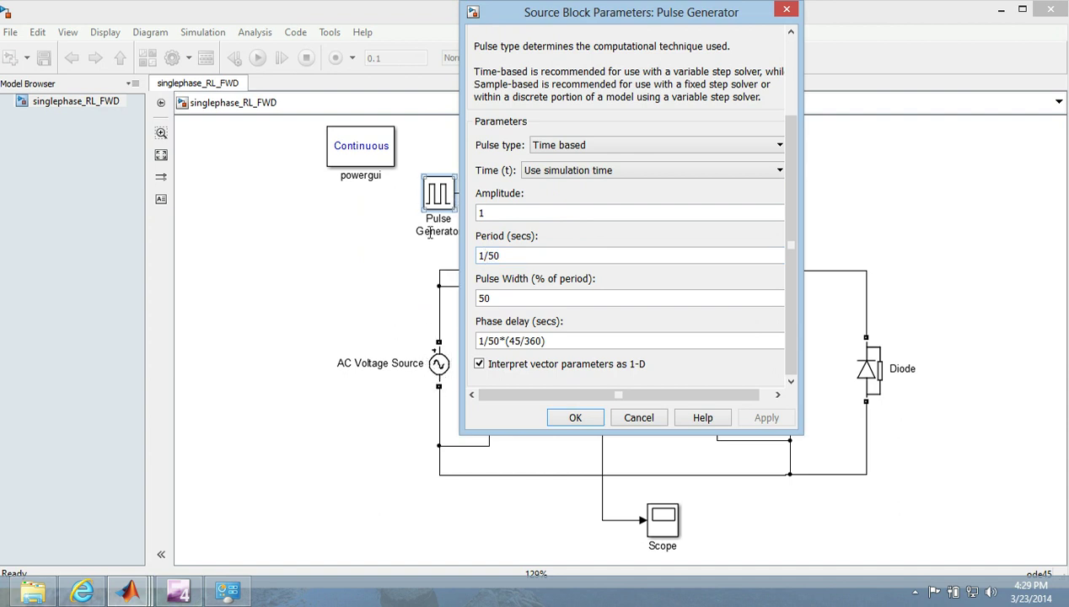
{"action": "left_click", "coordinate": [434, 360]}
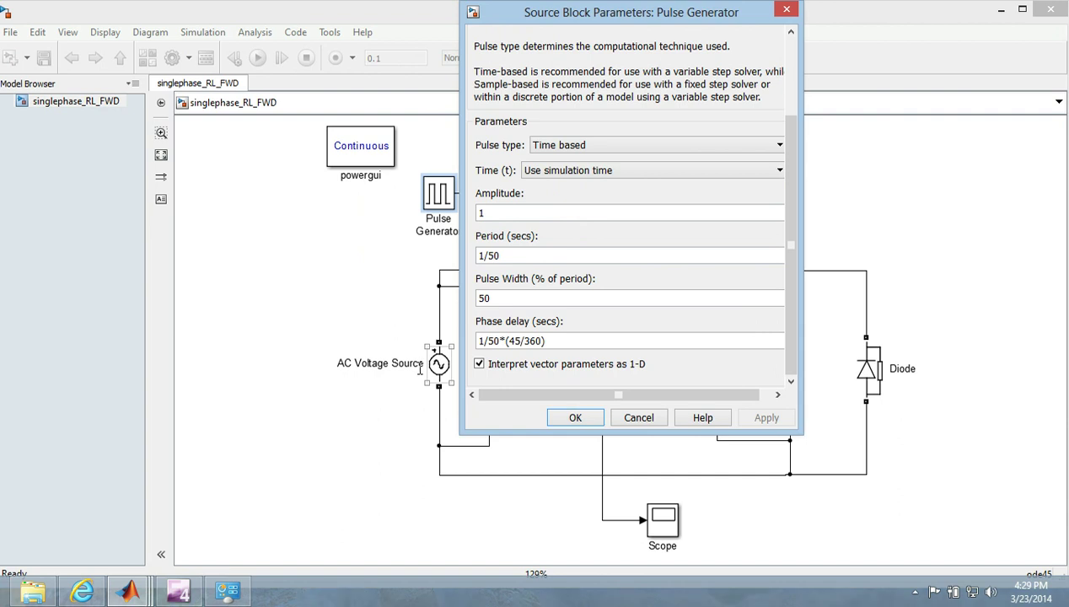
{"action": "left_click", "coordinate": [499, 255]}
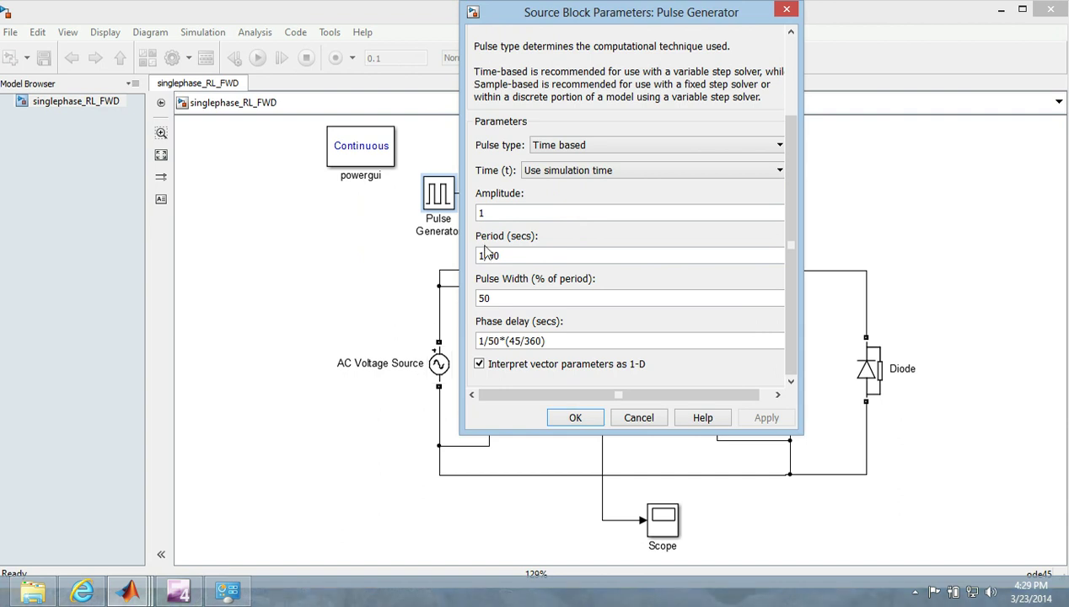
{"action": "left_click", "coordinate": [498, 338]}
{"action": "type", "text": "*"}
{"action": "left_click", "coordinate": [573, 417]}
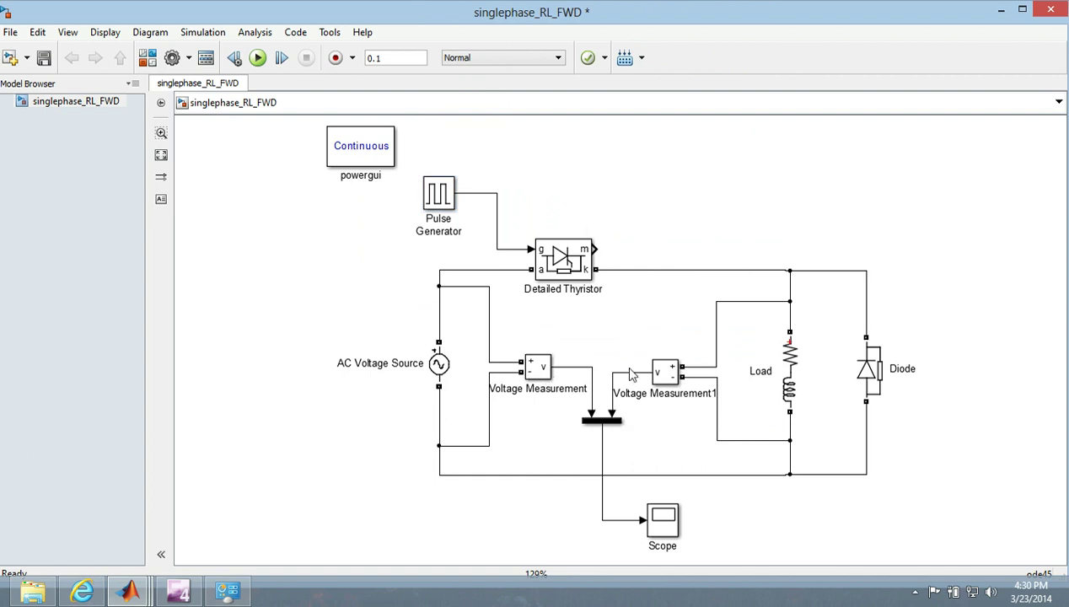
{"action": "left_click", "coordinate": [534, 371]}
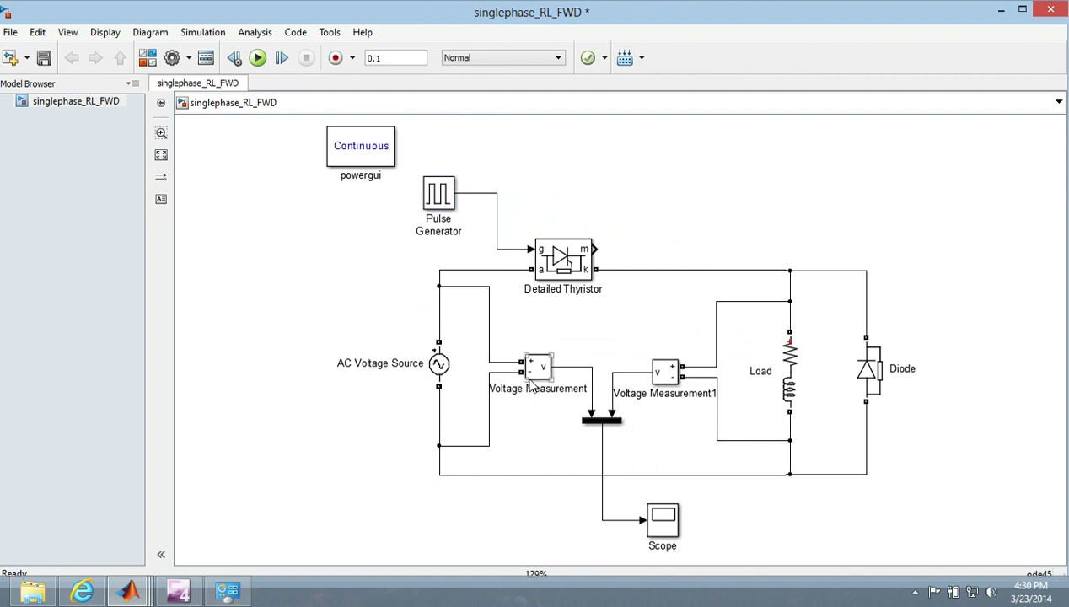
{"action": "left_click", "coordinate": [129, 590]}
{"action": "left_click", "coordinate": [210, 531]}
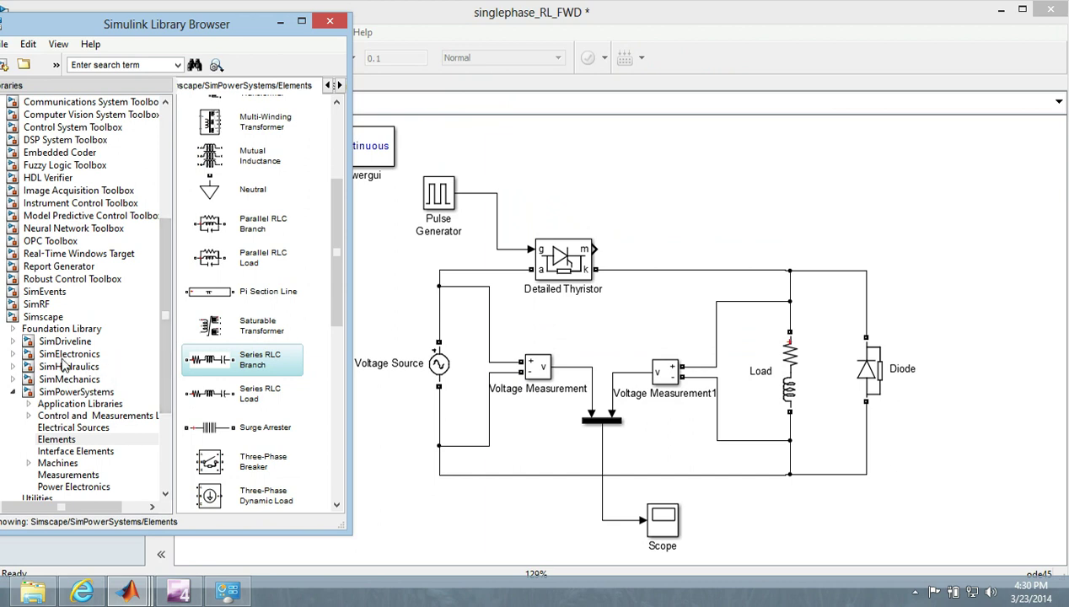
{"action": "left_click", "coordinate": [71, 475]}
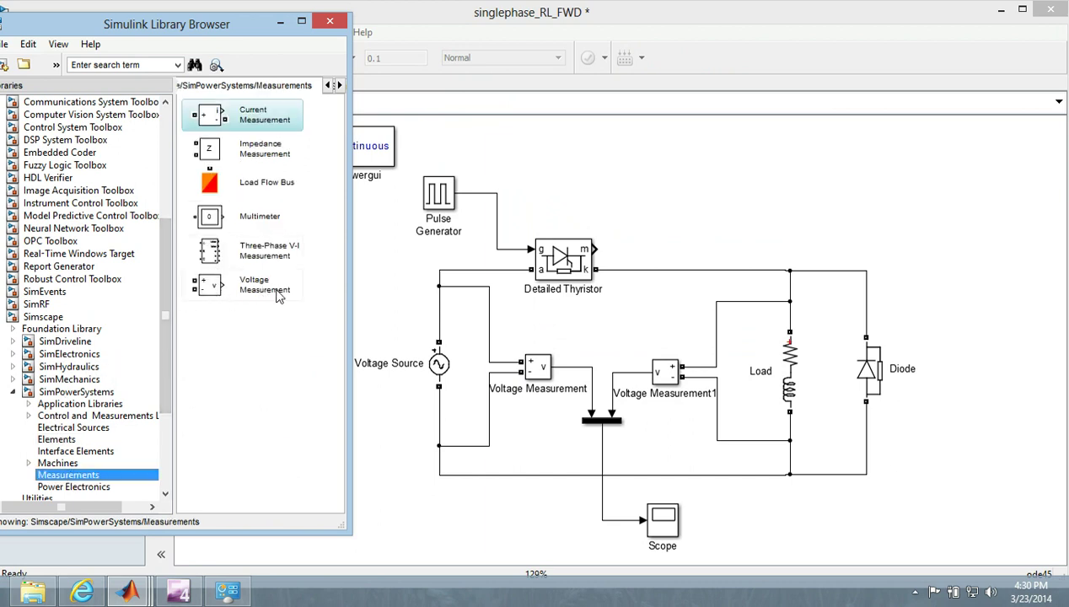
{"action": "left_click", "coordinate": [607, 421]}
{"action": "left_click", "coordinate": [135, 253]}
{"action": "left_click_drag", "start_coordinate": [165, 245], "coordinate": [179, 109]}
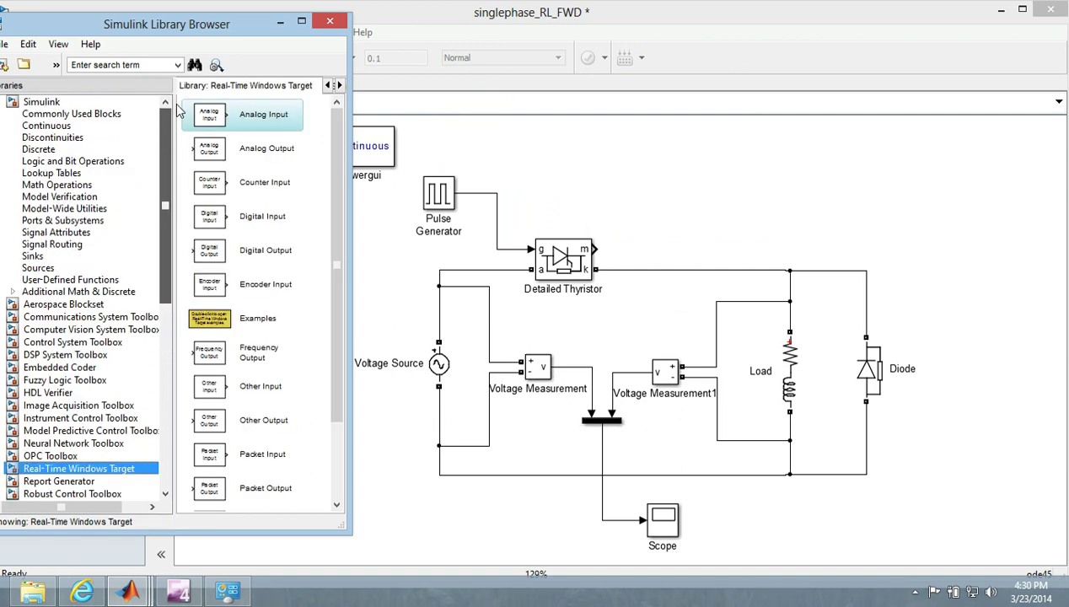
{"action": "left_click", "coordinate": [112, 114]}
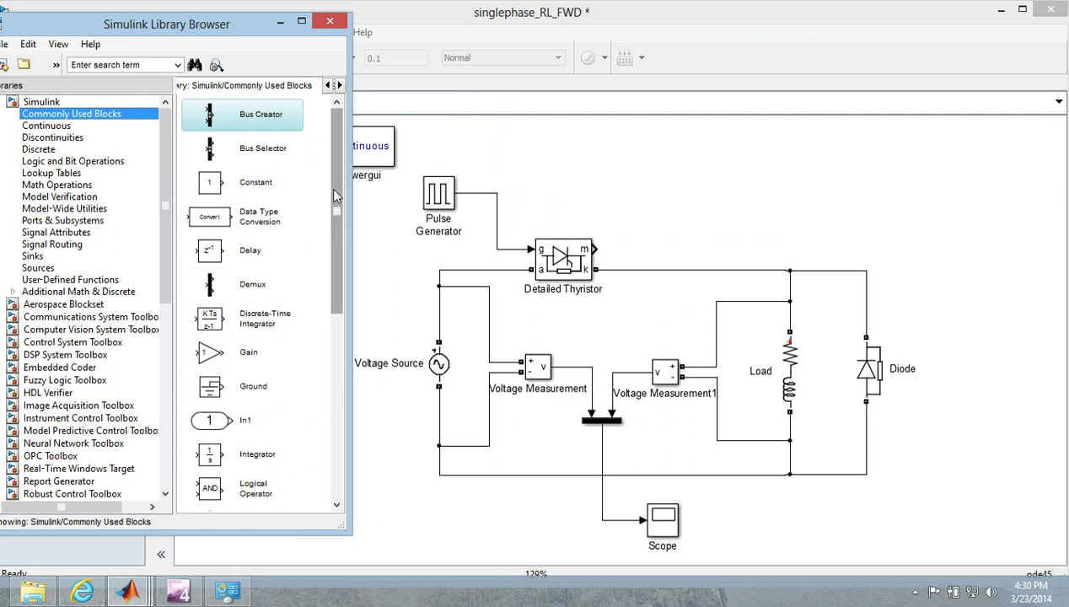
{"action": "left_click_drag", "start_coordinate": [332, 187], "coordinate": [333, 278]}
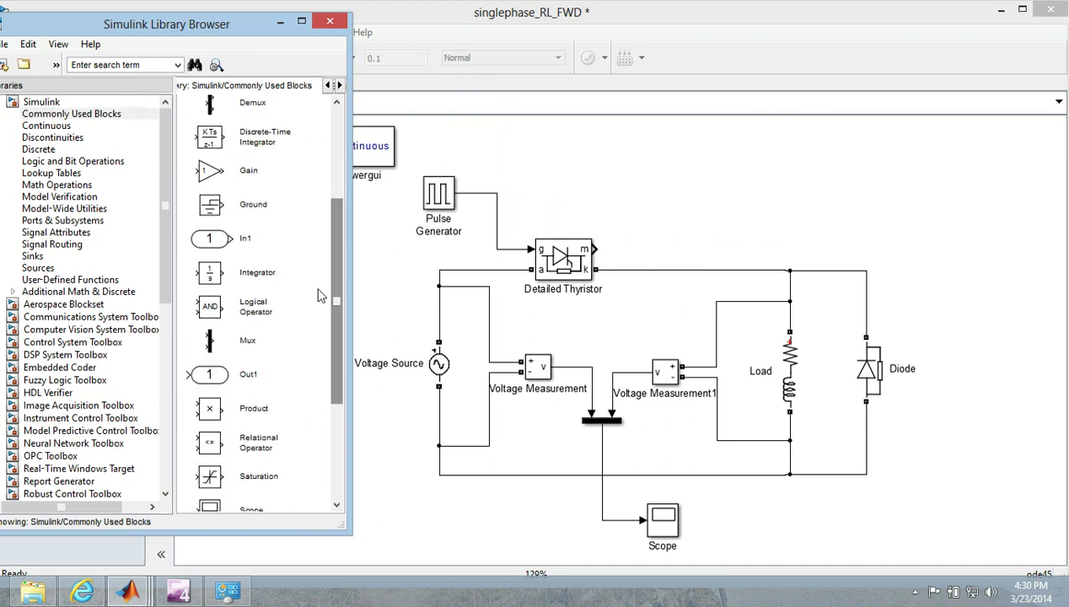
{"action": "left_click", "coordinate": [244, 340]}
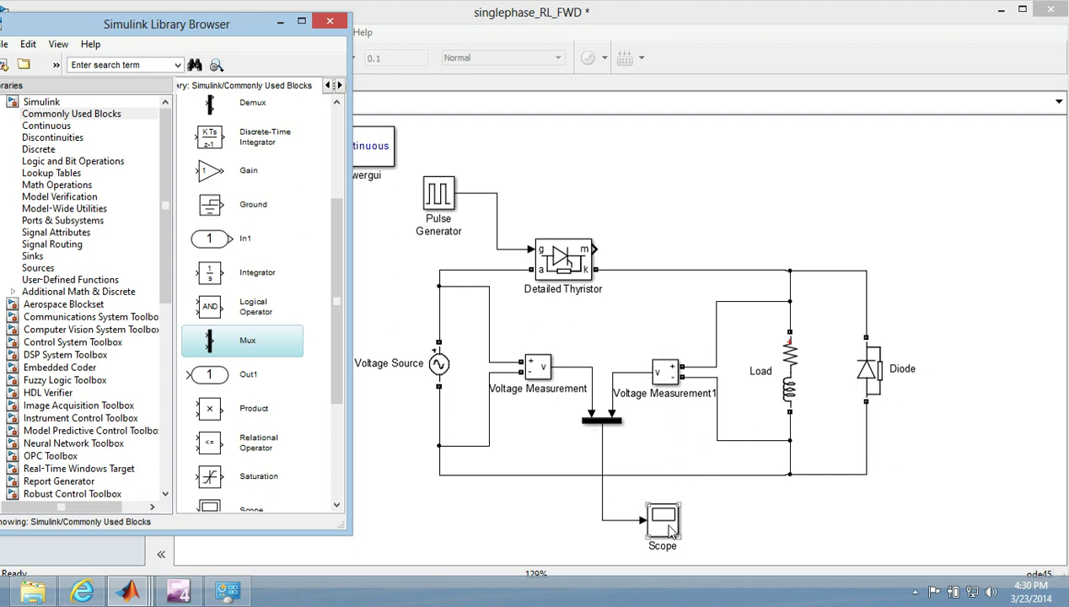
{"action": "left_click", "coordinate": [330, 20]}
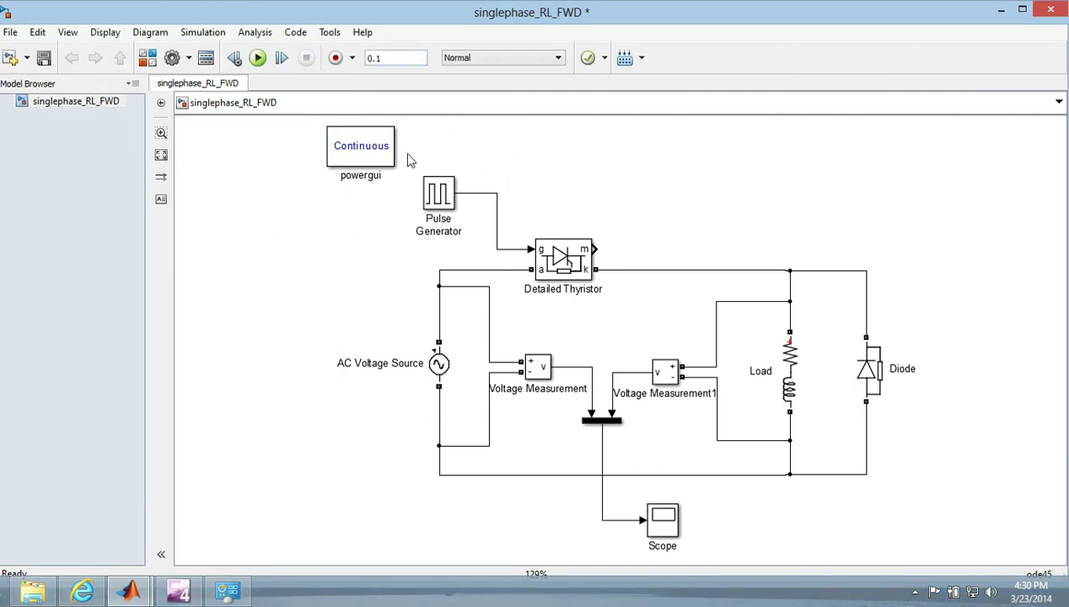
{"action": "left_click", "coordinate": [360, 150]}
{"action": "left_click", "coordinate": [360, 190]}
{"action": "left_click", "coordinate": [138, 600]}
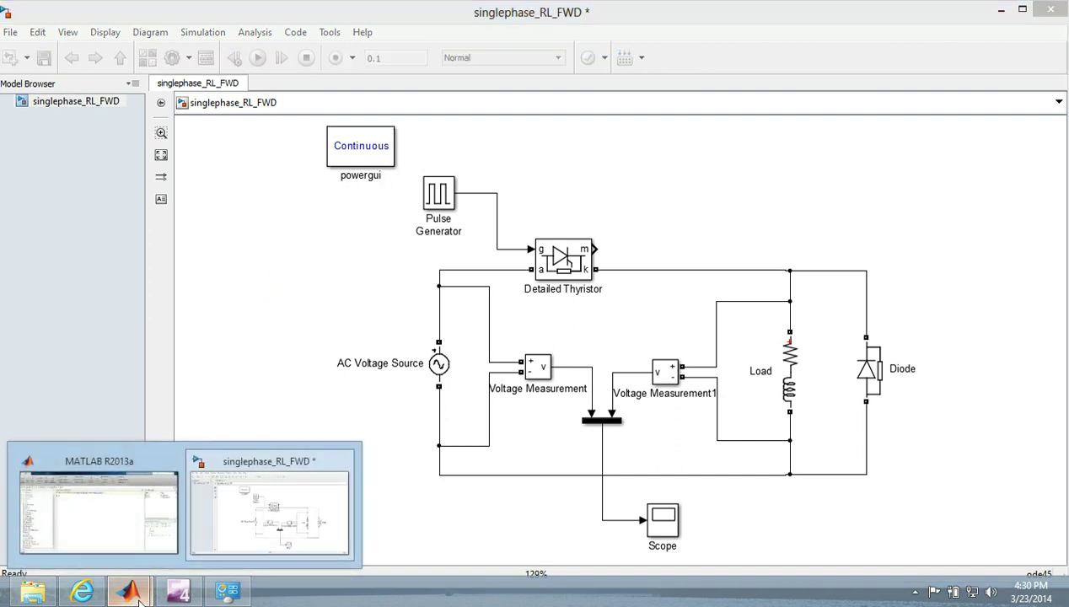
{"action": "left_click", "coordinate": [302, 517]}
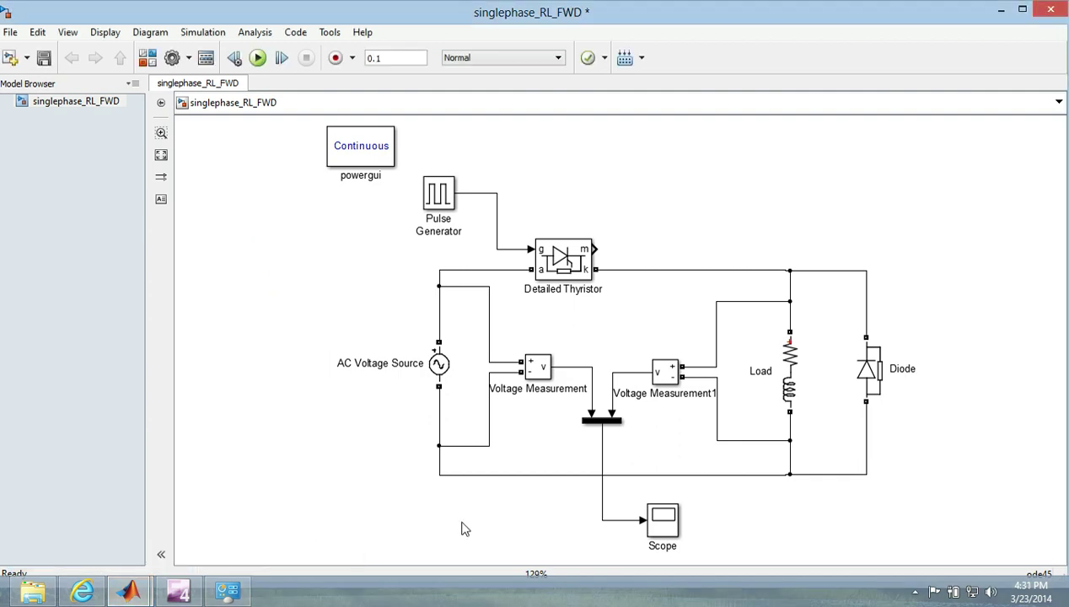
{"action": "left_click", "coordinate": [148, 58]}
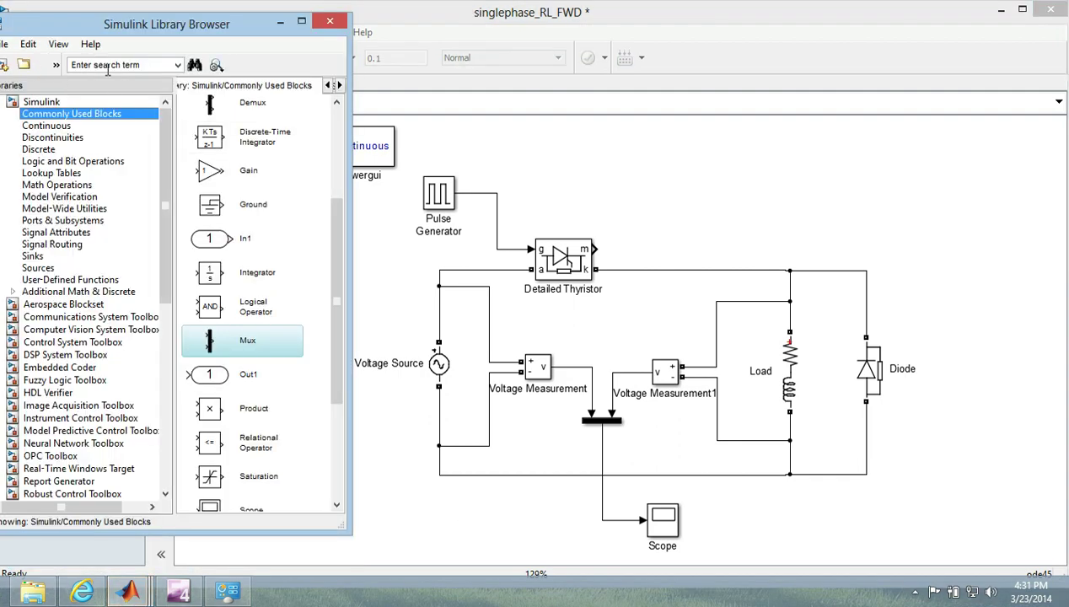
{"action": "left_click_drag", "start_coordinate": [165, 218], "coordinate": [173, 336]}
{"action": "left_click", "coordinate": [108, 378]}
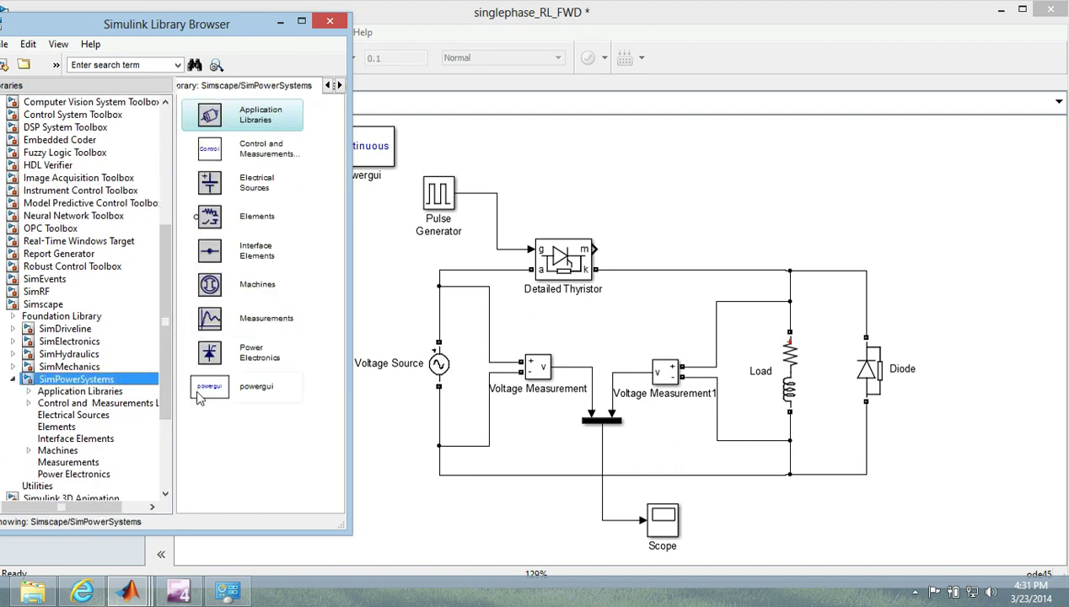
{"action": "left_click_drag", "start_coordinate": [209, 389], "coordinate": [555, 190]}
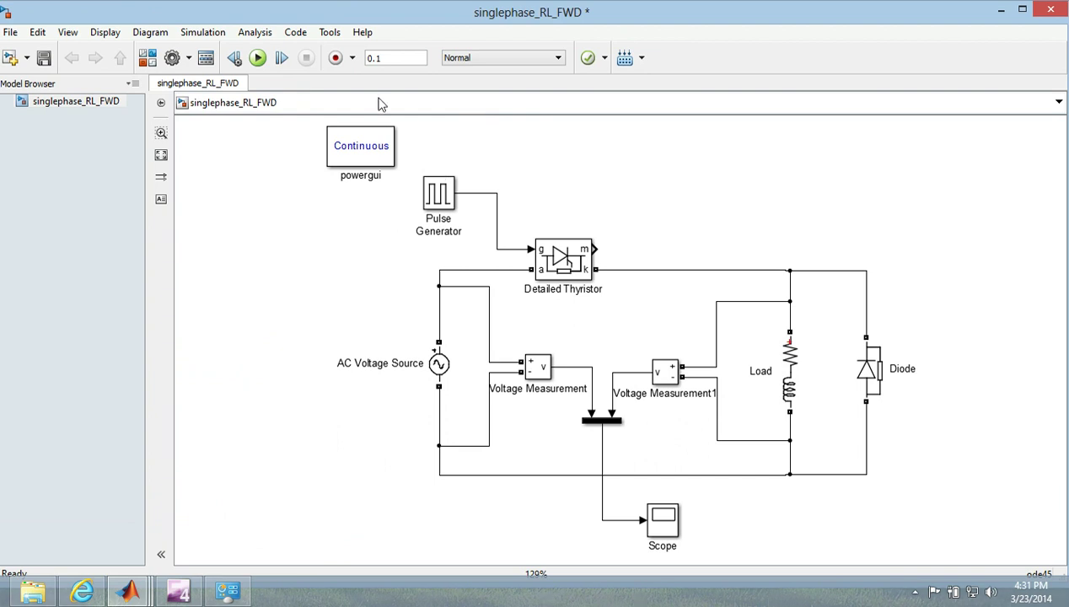
- Run the rectifier simulation over its 0.1-second stop time
{"action": "left_click", "coordinate": [260, 59]}
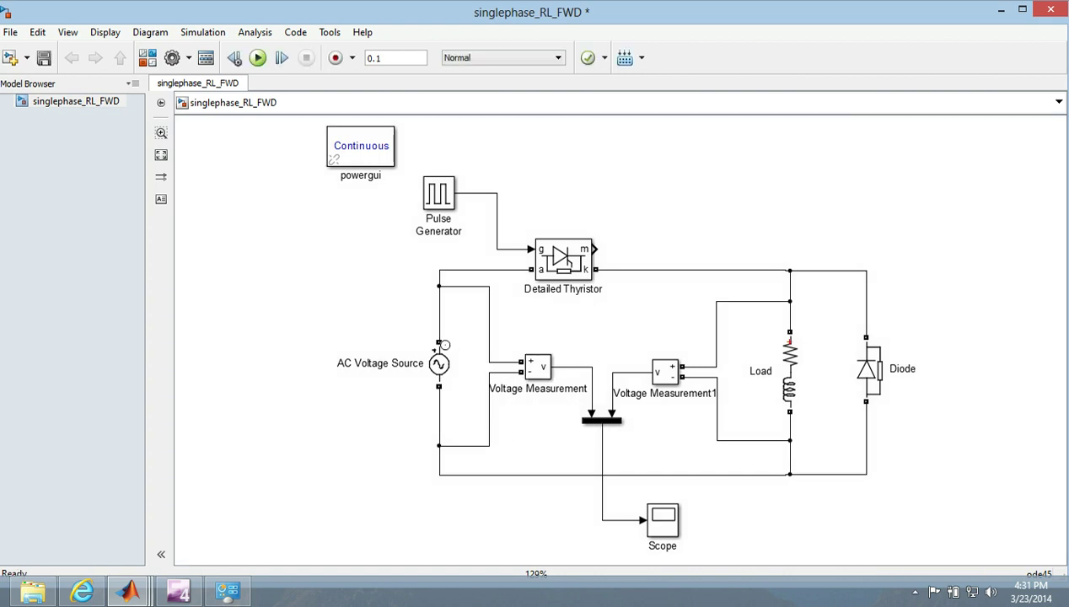
{"action": "left_click", "coordinate": [544, 362]}
{"action": "left_click", "coordinate": [494, 344]}
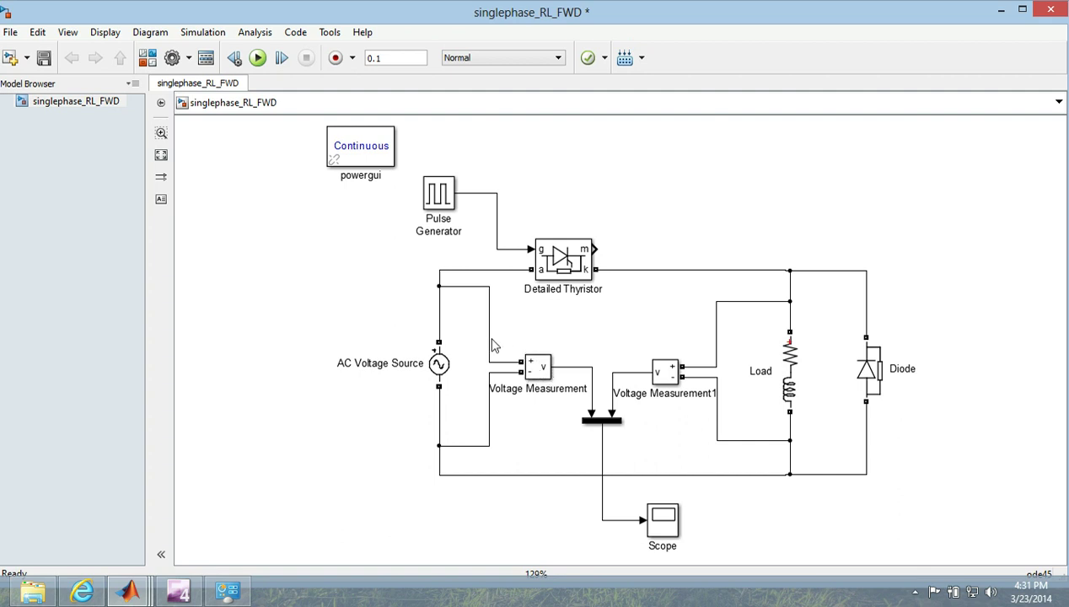
- Reroute the thyristor anode wire onto the source line
{"action": "left_click", "coordinate": [455, 206]}
{"action": "left_click", "coordinate": [405, 213]}
{"action": "left_click_drag", "start_coordinate": [435, 264], "coordinate": [438, 283]}
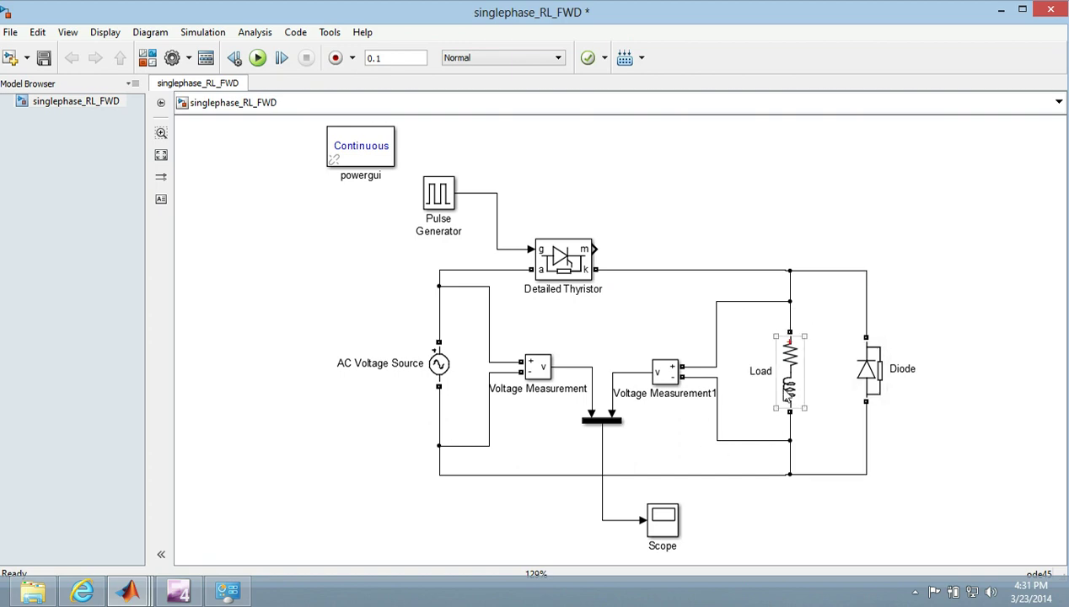
- Autoscale the Scope and zoom its time axis to roughly 0.04–0.09 seconds
{"action": "double_click", "coordinate": [665, 520]}
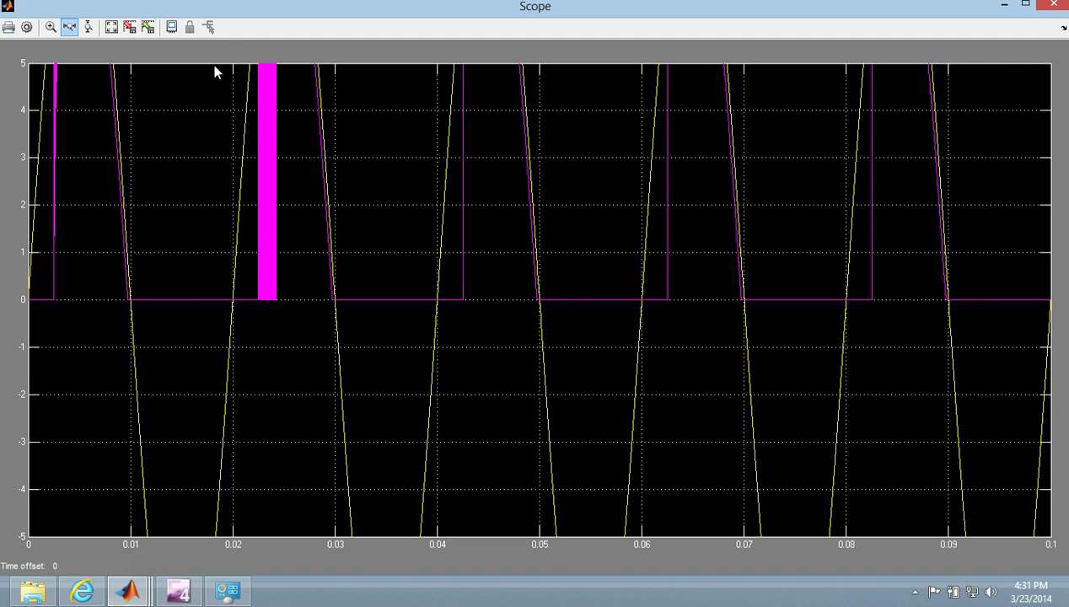
{"action": "left_click", "coordinate": [112, 27]}
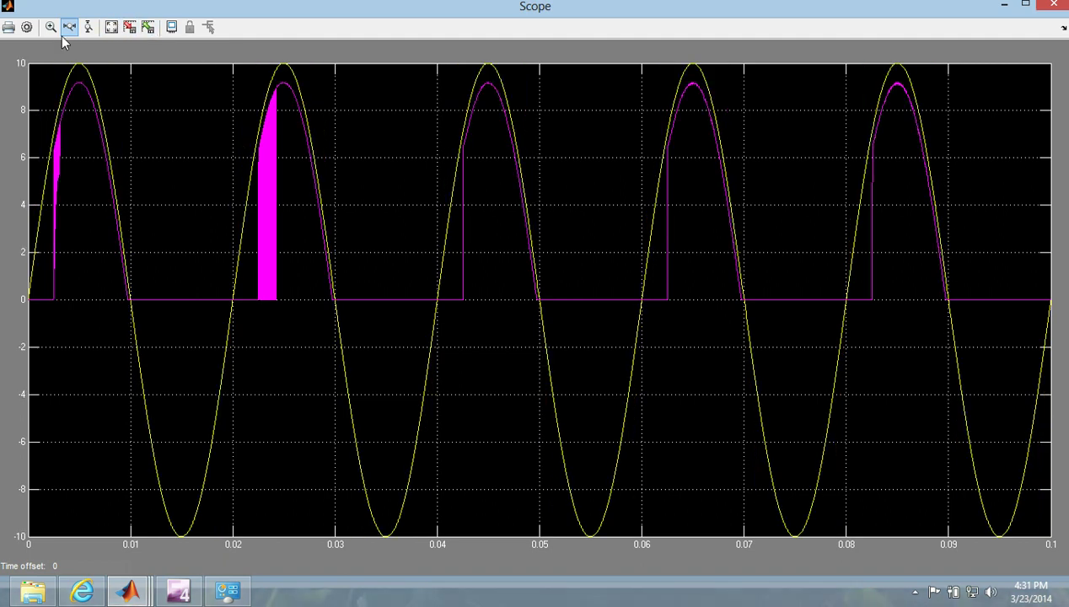
{"action": "left_click", "coordinate": [69, 28]}
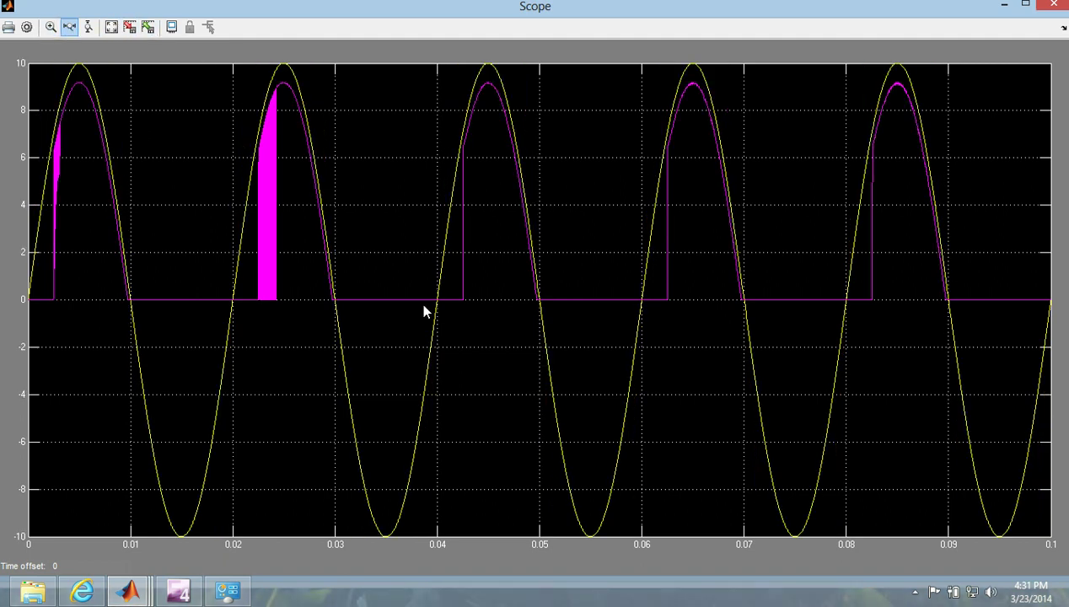
{"action": "left_click_drag", "start_coordinate": [436, 291], "coordinate": [949, 332]}
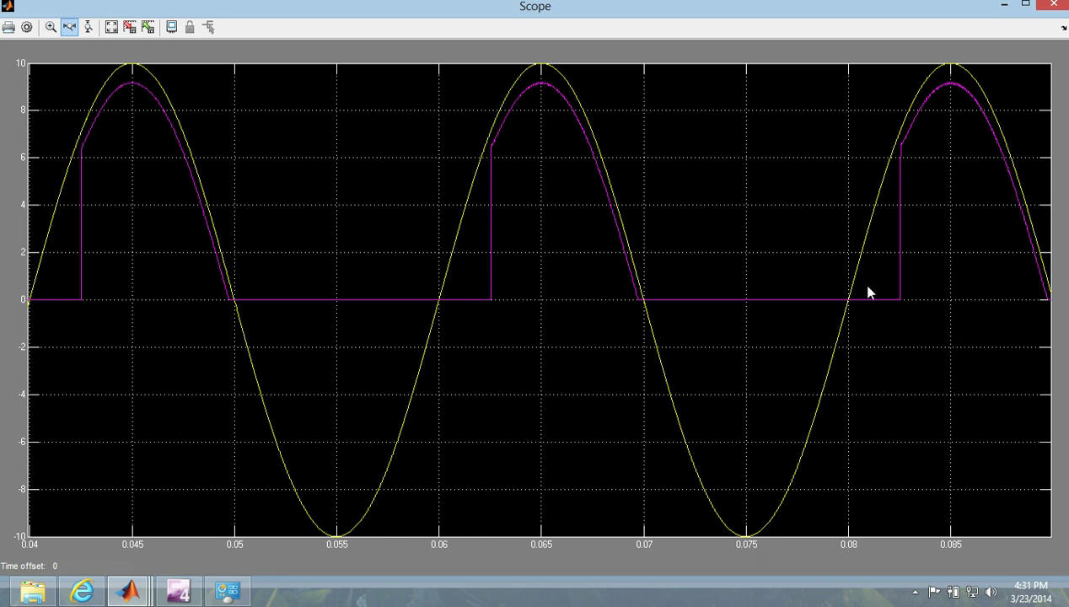